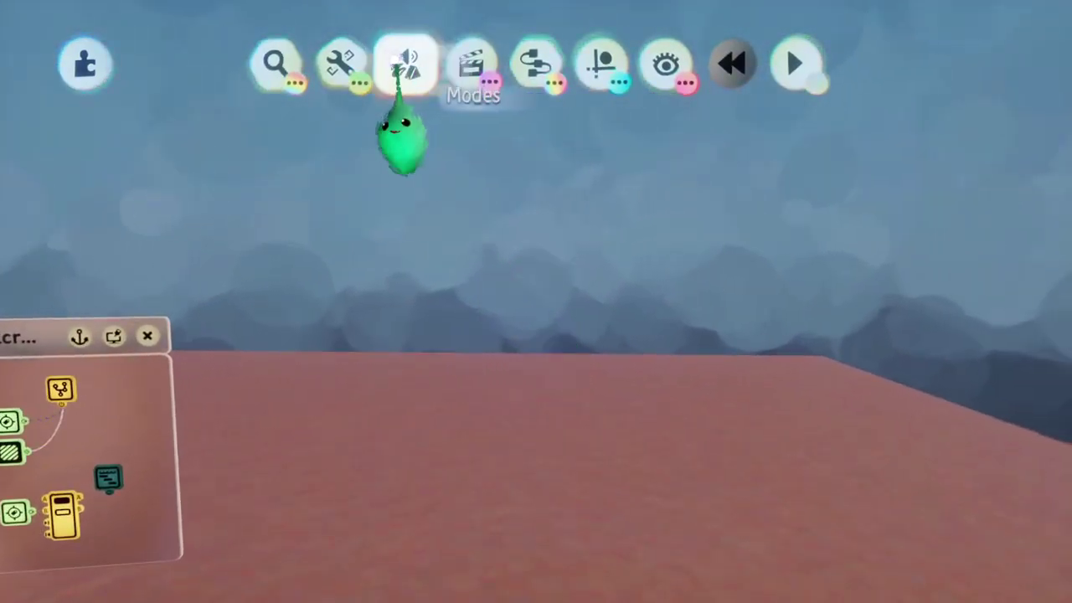
Enter paint mode and undo the yellow test strokes over the ground.
{"action": "left_click", "coordinate": [405, 63]}
{"action": "left_click", "coordinate": [342, 127]}
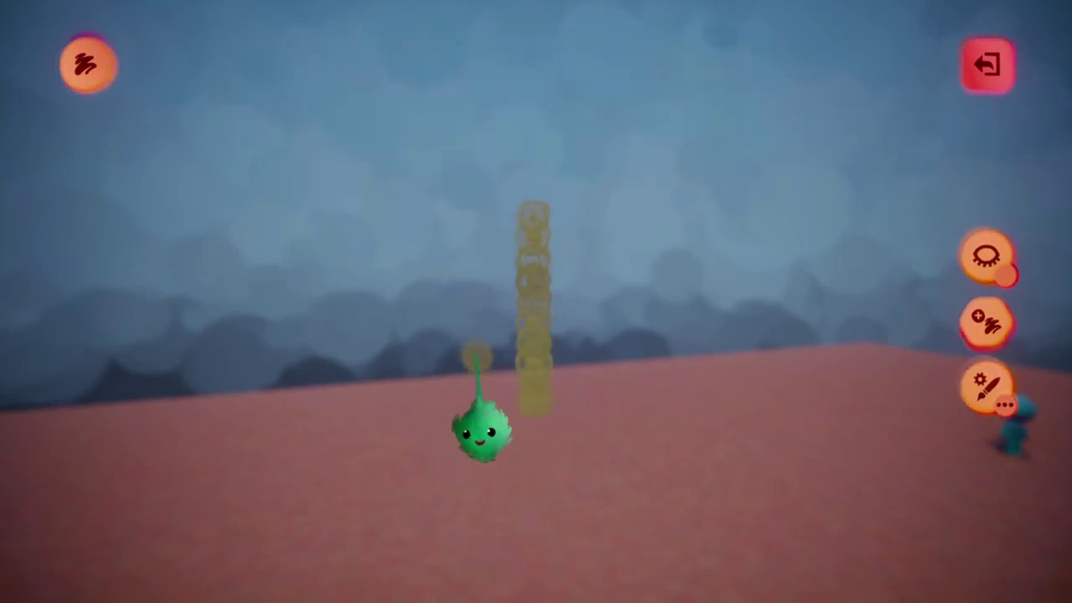
{"action": "key", "text": "ctrl+z"}
{"action": "key", "text": "ctrl+z"}
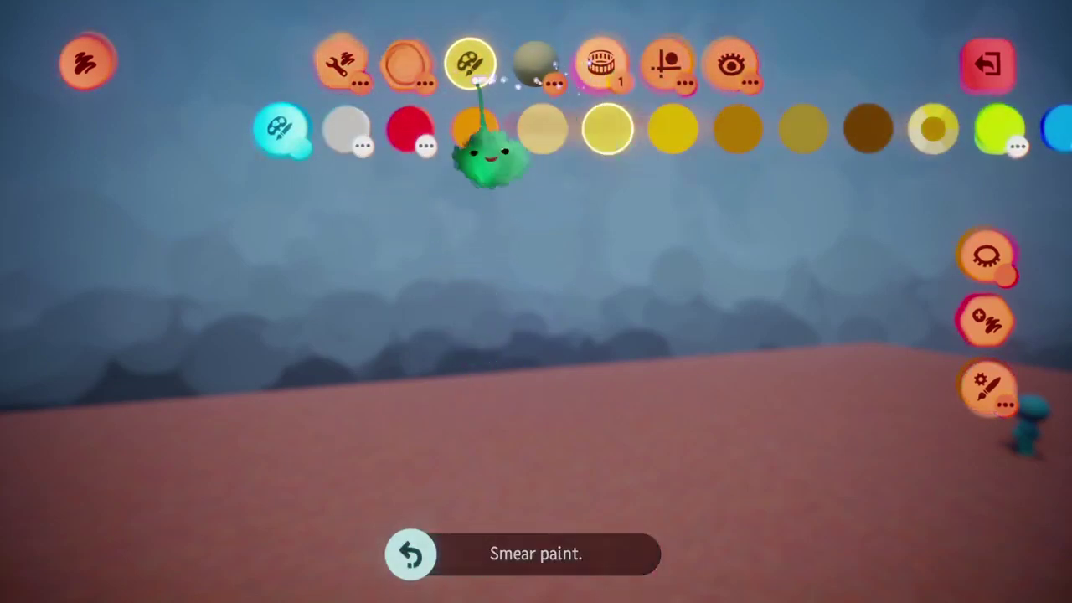
Paint a short vertical yellow stroke that tapers to a point above the ground with the pencil tool, and exit paint mode.
{"action": "left_click", "coordinate": [343, 65]}
{"action": "left_click", "coordinate": [728, 127]}
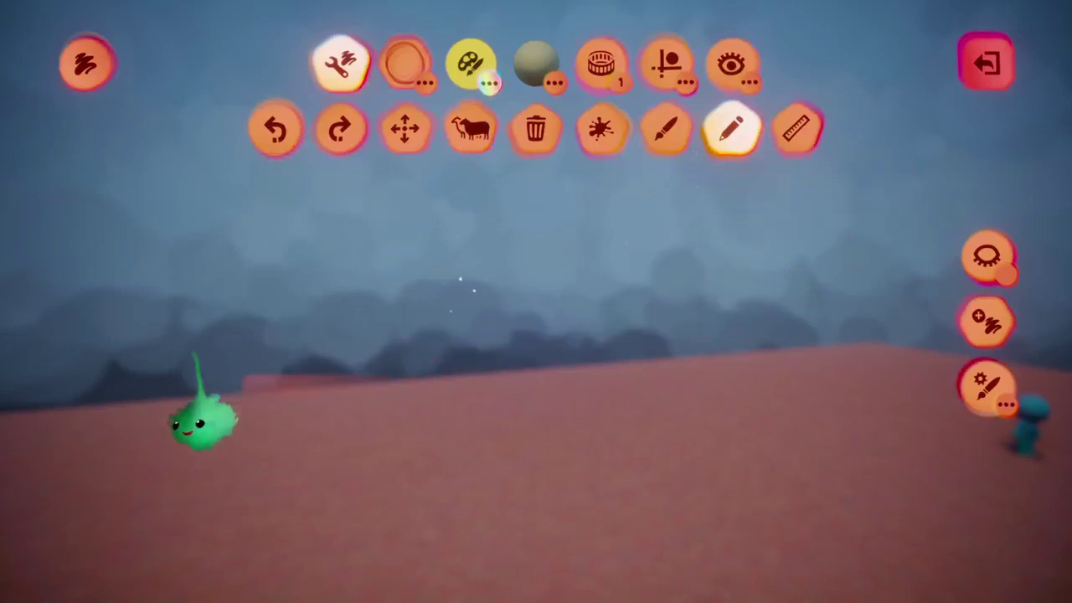
{"action": "key", "text": "ctrl+z"}
{"action": "left_click_drag", "start_coordinate": [154, 303], "coordinate": [225, 264]}
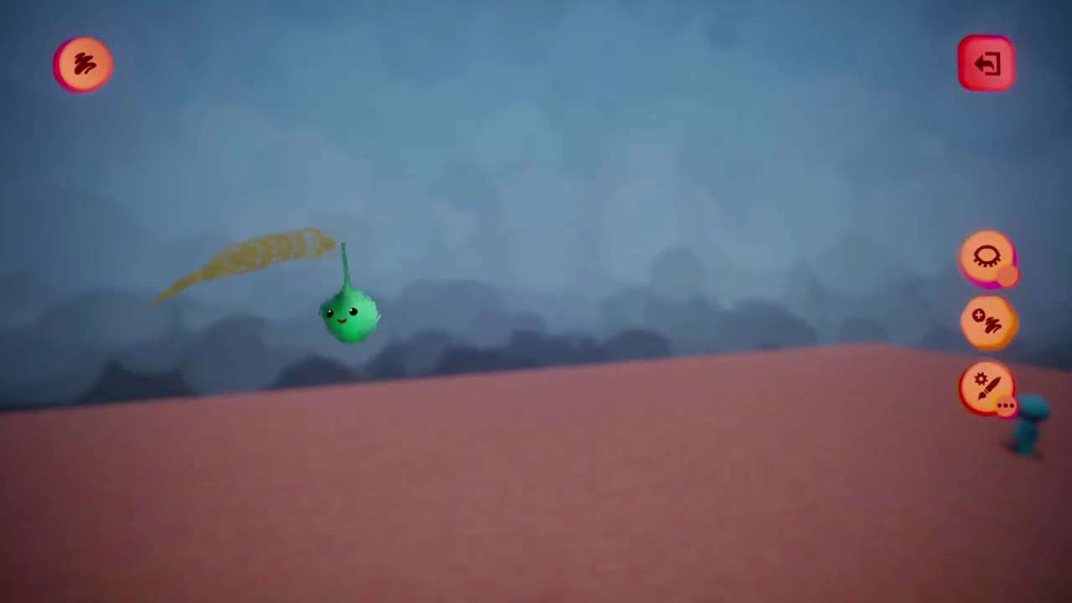
{"action": "key", "text": "ctrl+z"}
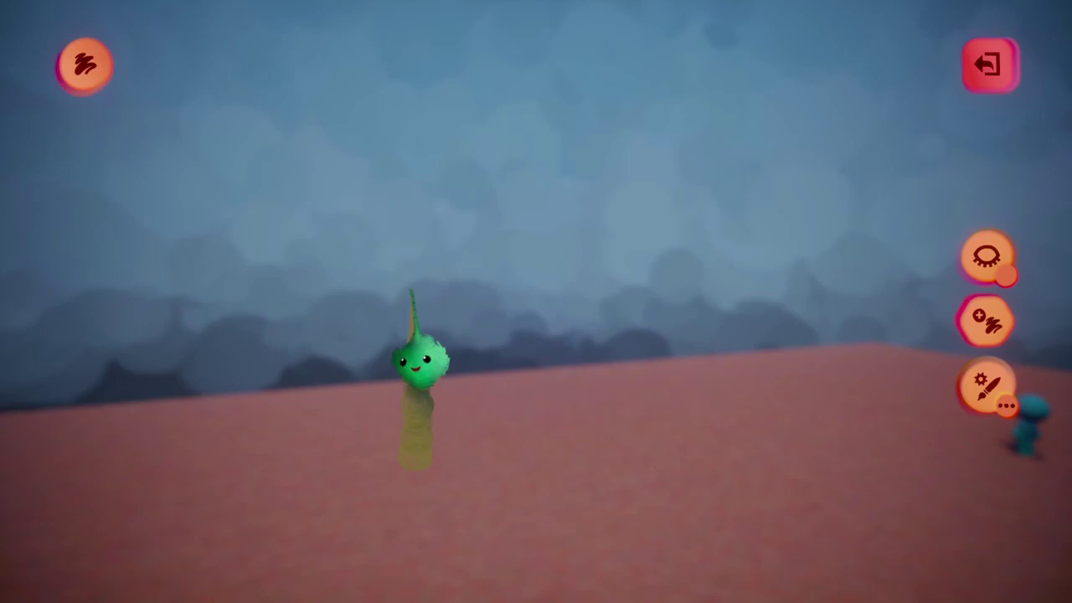
{"action": "key", "text": "Escape"}
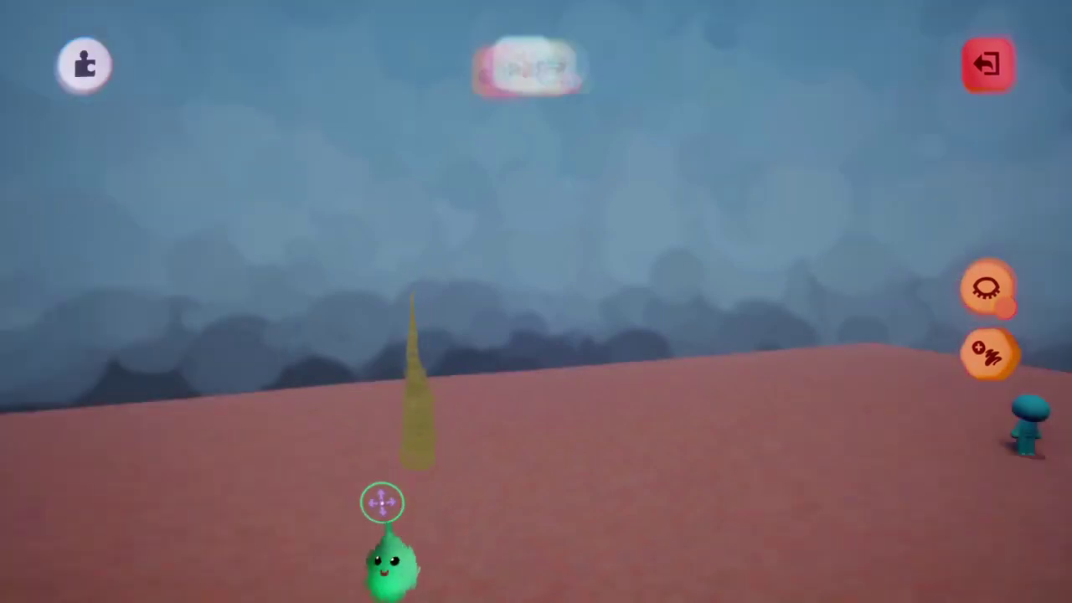
Set the painted stroke's animation Playback Speed to 197% and enlarge the stroke to nearly twice its height.
{"action": "left_click", "coordinate": [414, 432]}
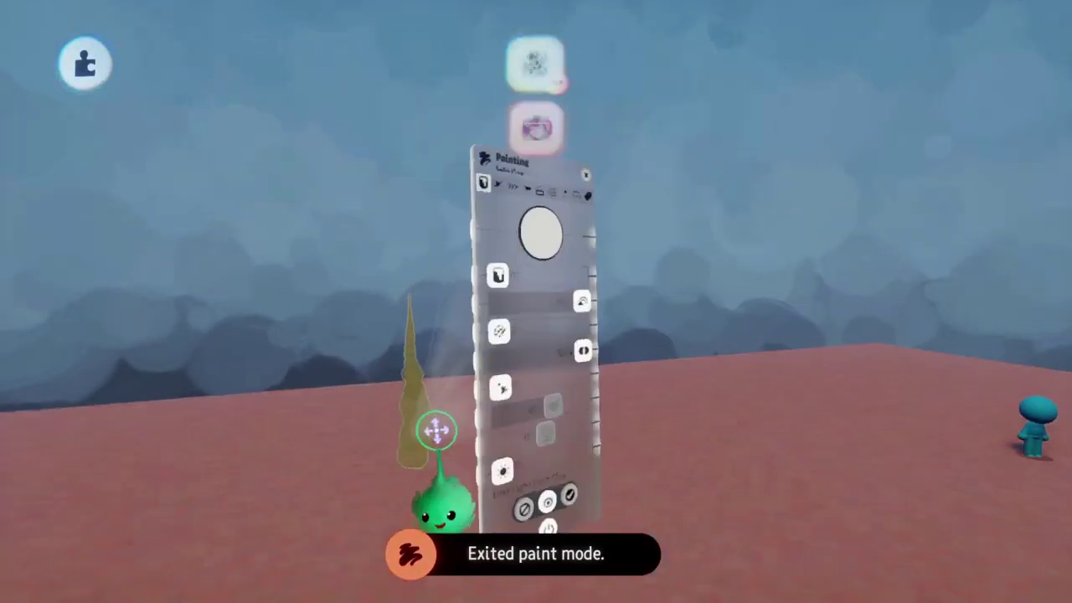
{"action": "left_click", "coordinate": [614, 100]}
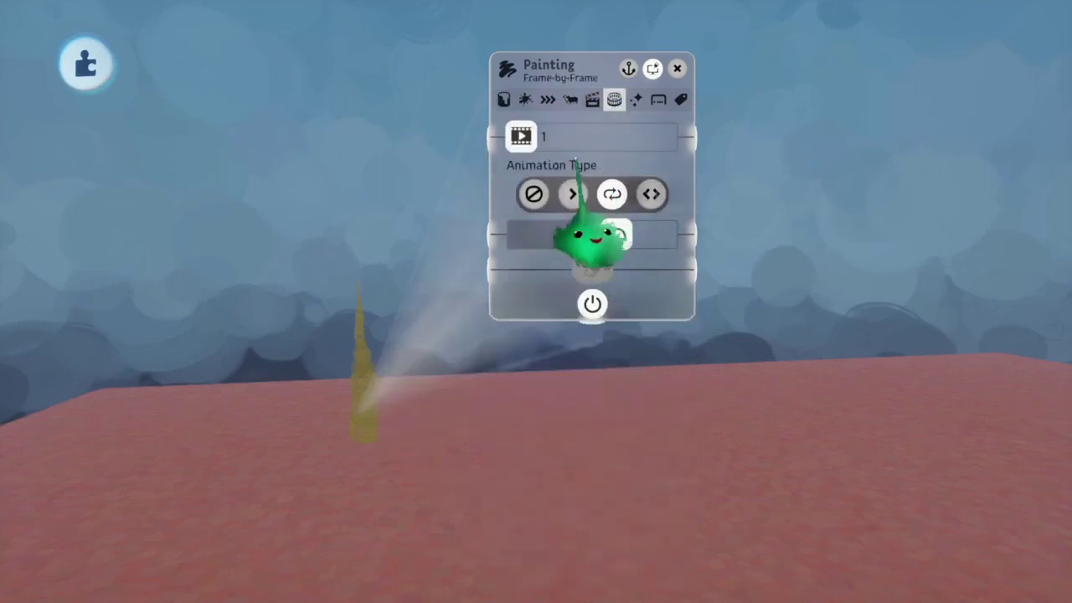
{"action": "left_click", "coordinate": [658, 101]}
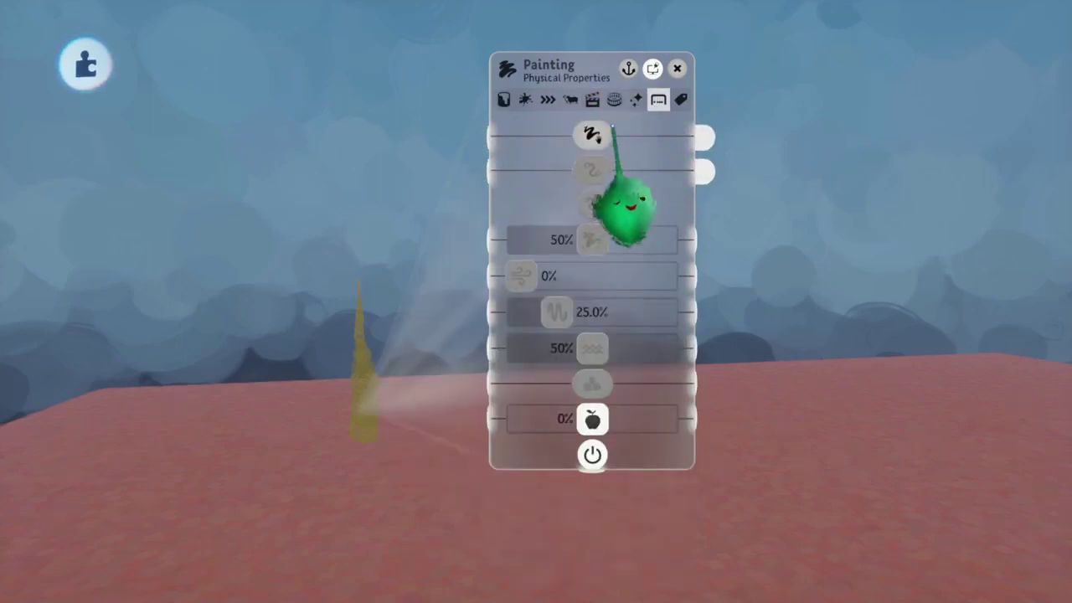
{"action": "left_click", "coordinate": [591, 99]}
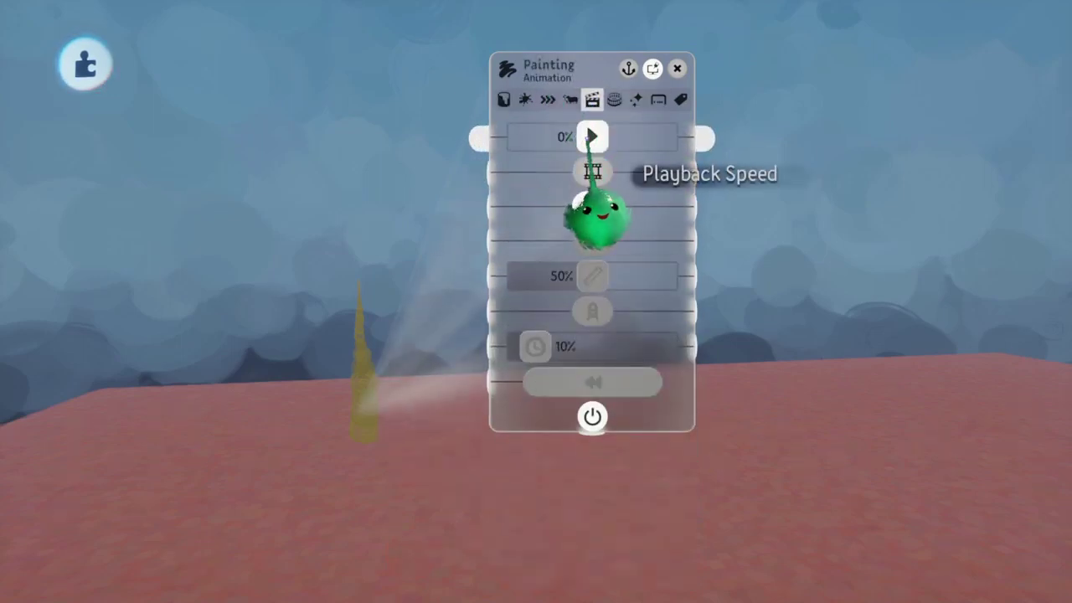
{"action": "left_click_drag", "start_coordinate": [588, 141], "coordinate": [612, 137]}
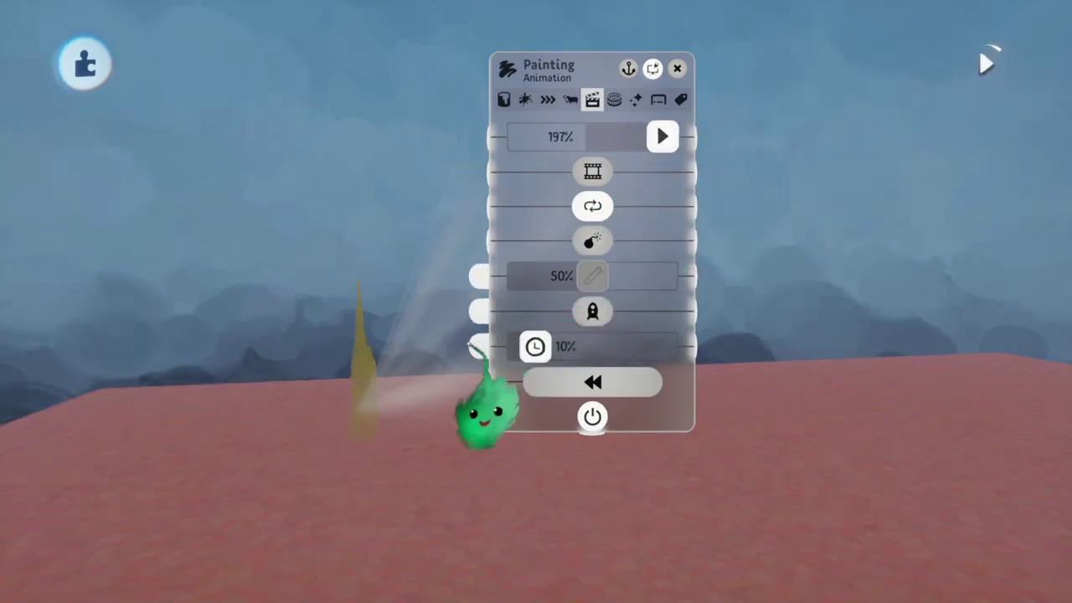
{"action": "mouse_move", "coordinate": [385, 371]}
{"action": "middle_mouse_down"}
{"action": "mouse_move", "coordinate": [390, 263]}
{"action": "mouse_move", "coordinate": [358, 92]}
{"action": "mouse_move", "coordinate": [375, 142]}
{"action": "middle_mouse_up"}
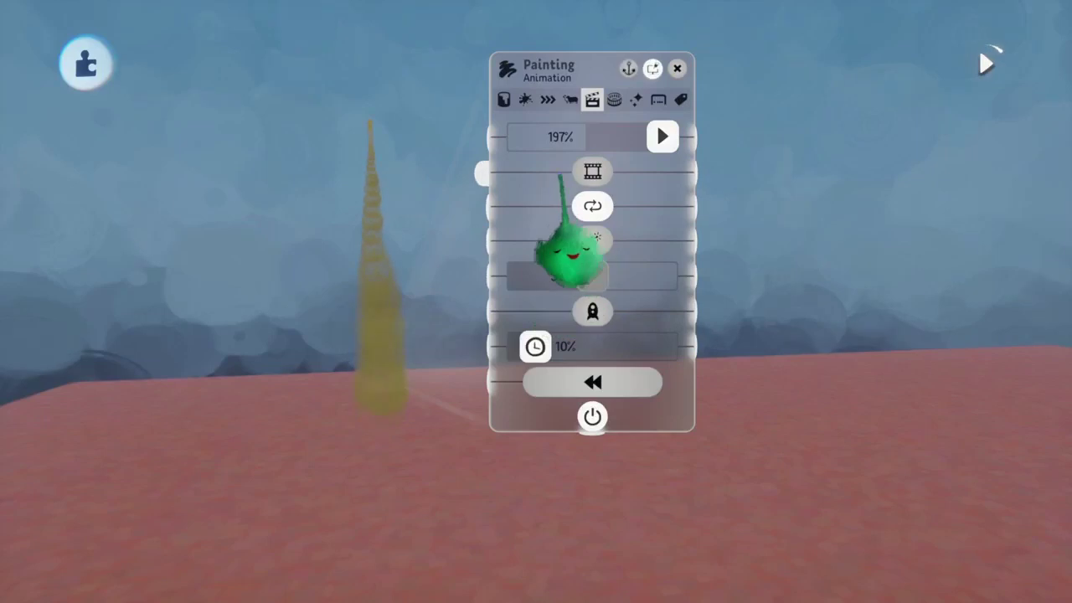
Reduce the stroke's fleck density to 8%, and apply Inside Sphere positional duplicates with the fourth rotational duplicate option.
{"action": "left_click", "coordinate": [548, 100]}
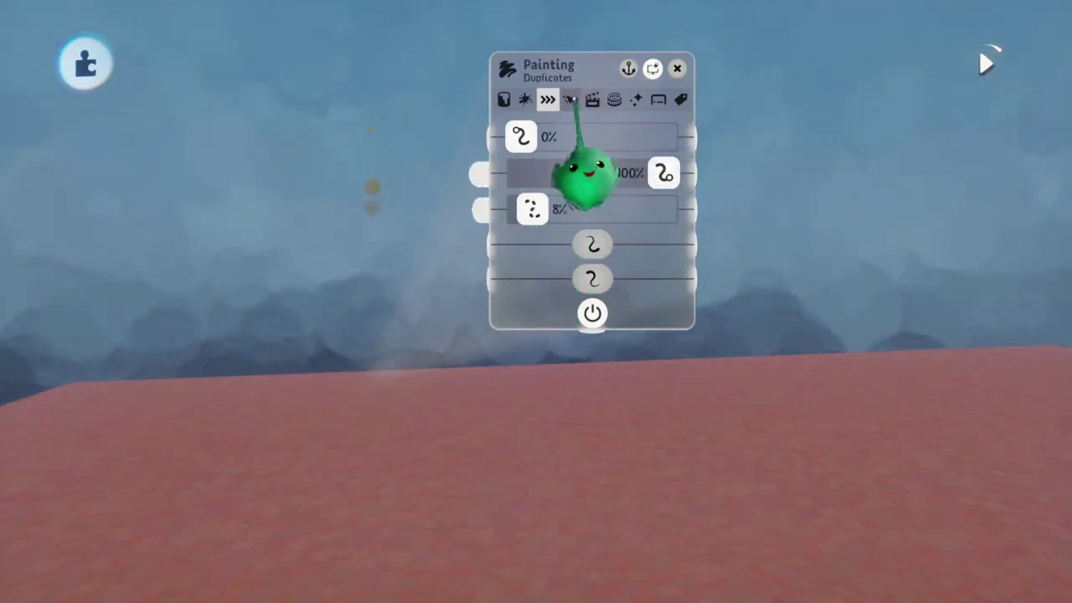
{"action": "left_click", "coordinate": [570, 100]}
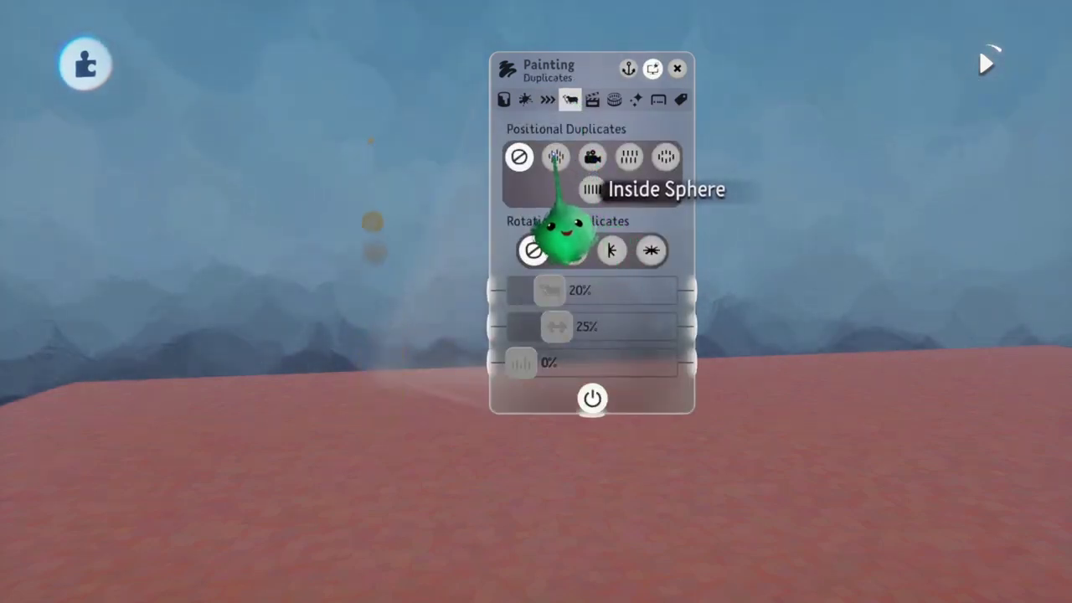
{"action": "left_click", "coordinate": [555, 157]}
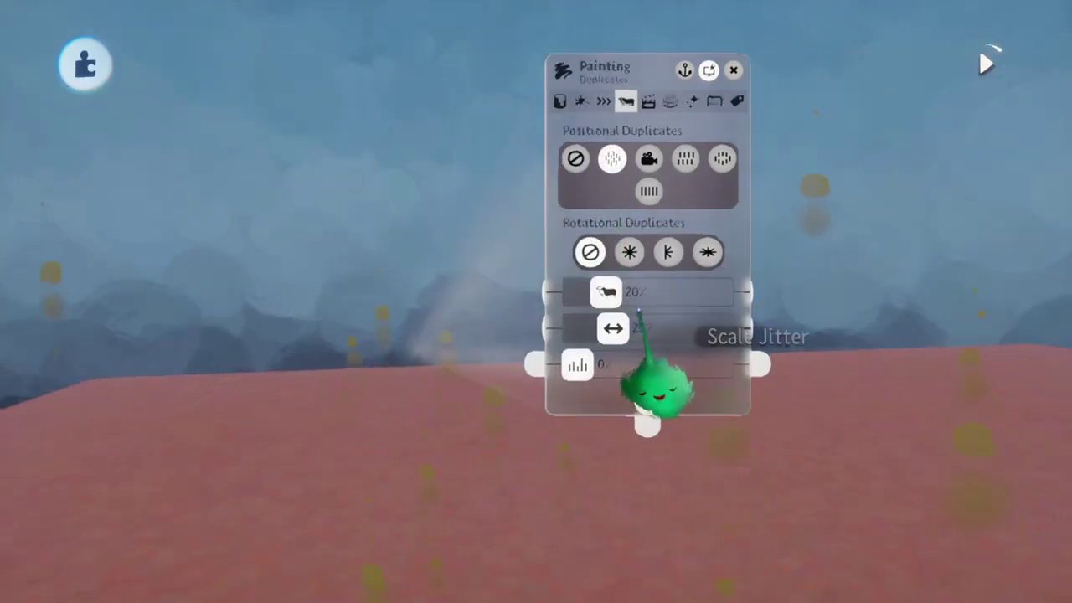
{"action": "left_click", "coordinate": [721, 249]}
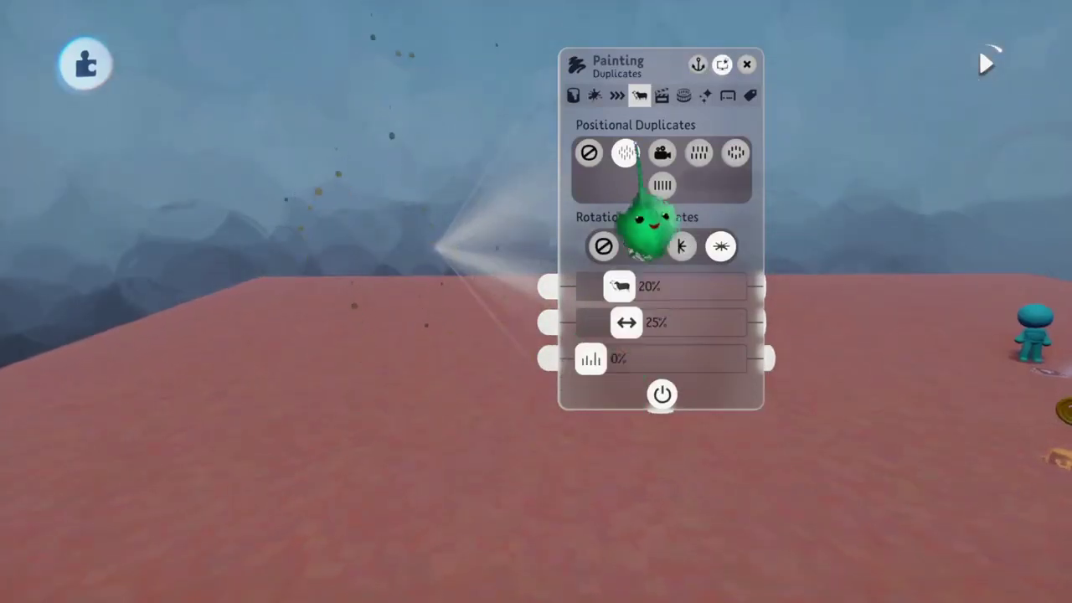
Raise the clock value in the painting's animation properties to 100%.
{"action": "left_click", "coordinate": [662, 96]}
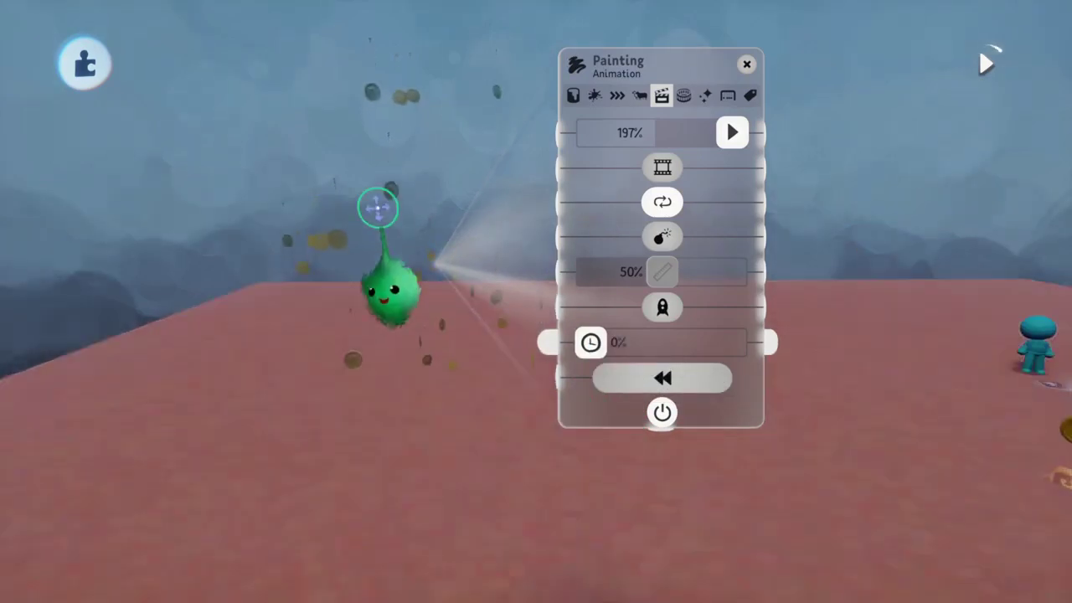
{"action": "left_click_drag", "start_coordinate": [591, 343], "coordinate": [735, 343]}
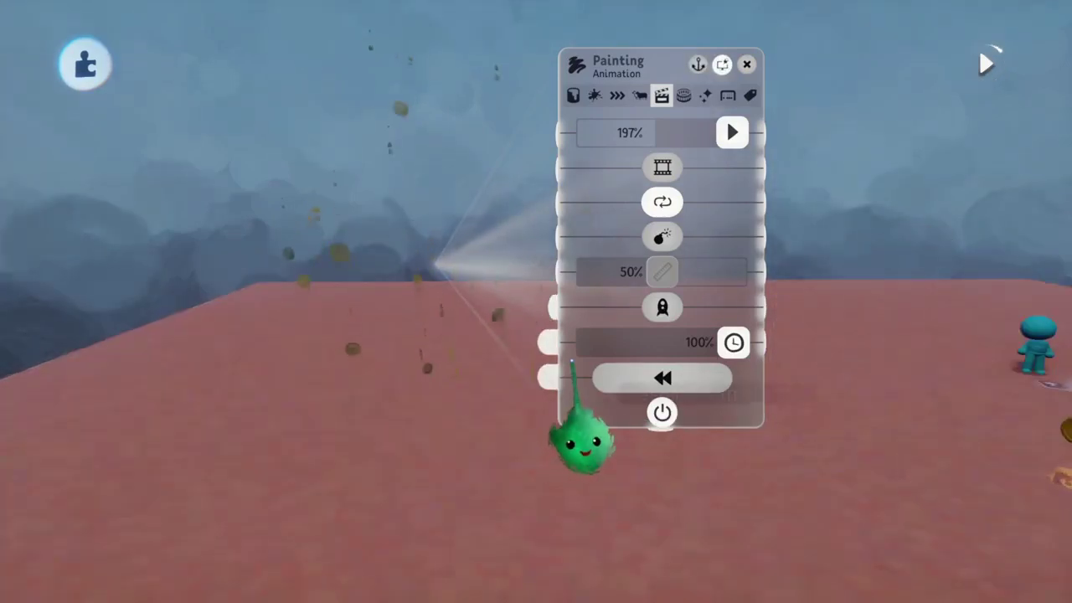
Try adjusting the painting's fleck Looseness, and set Impasto to 73%.
{"action": "left_click", "coordinate": [595, 96]}
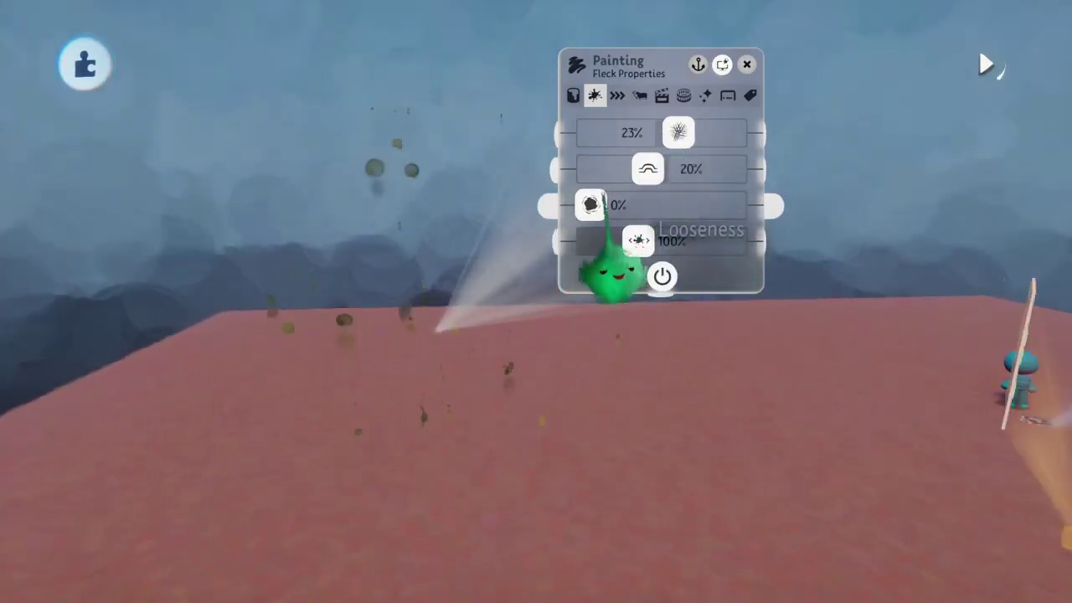
{"action": "left_click_drag", "start_coordinate": [593, 206], "coordinate": [604, 208]}
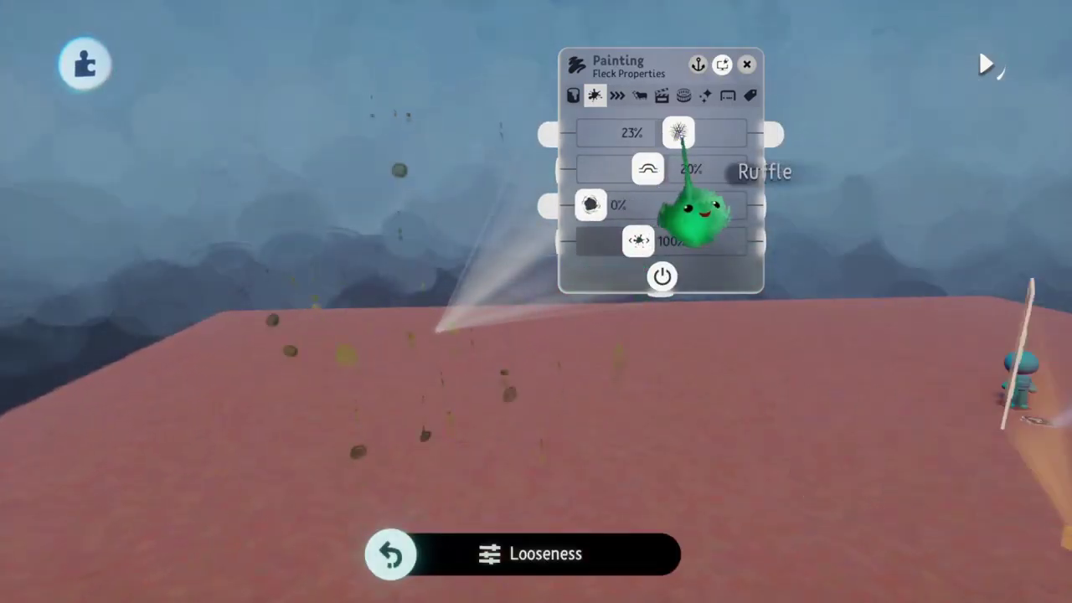
{"action": "left_click_drag", "start_coordinate": [649, 171], "coordinate": [674, 173]}
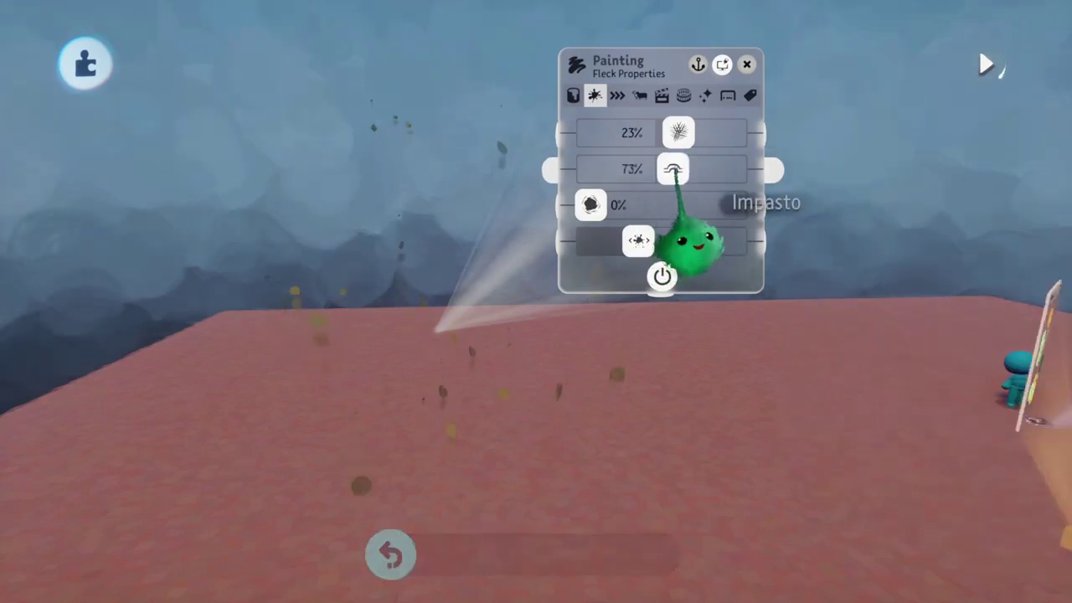
Set the painting's glow to 26% in its coat properties and close its settings.
{"action": "left_click", "coordinate": [618, 97]}
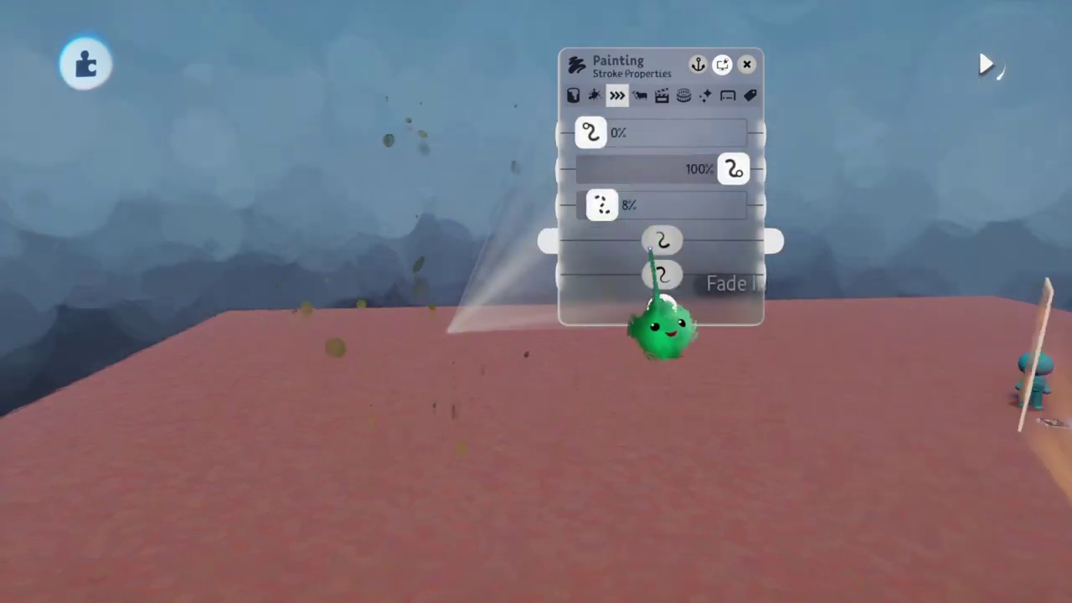
{"action": "left_click", "coordinate": [575, 97]}
{"action": "left_click_drag", "start_coordinate": [590, 465], "coordinate": [628, 466]}
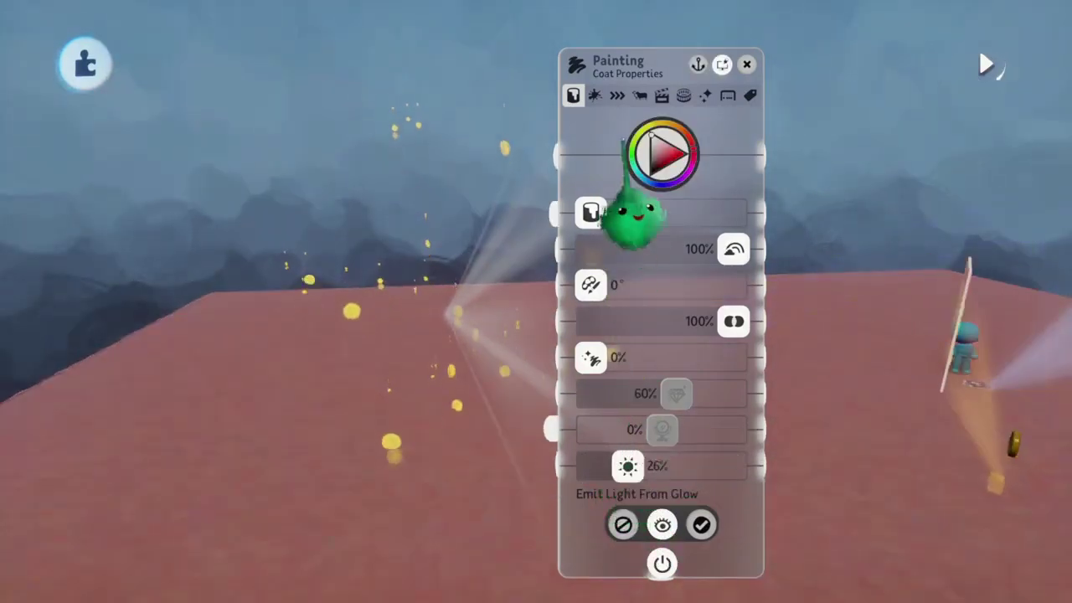
{"action": "key", "text": "Escape"}
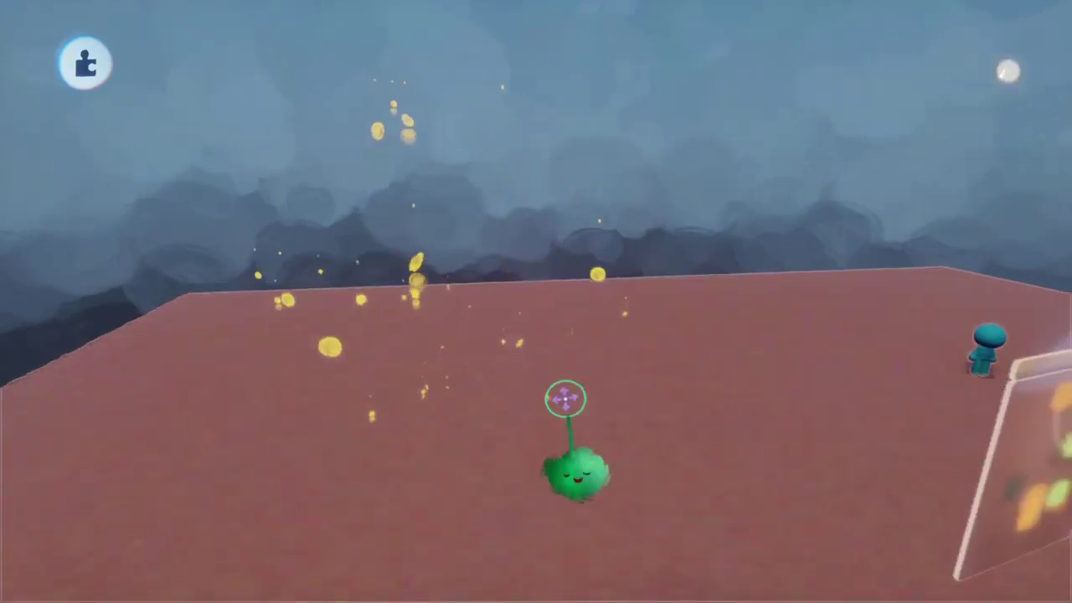
Reopen the painting's animation properties, try the Jet Trail option, and place the settings window beside the flecks.
{"action": "left_click", "coordinate": [504, 264]}
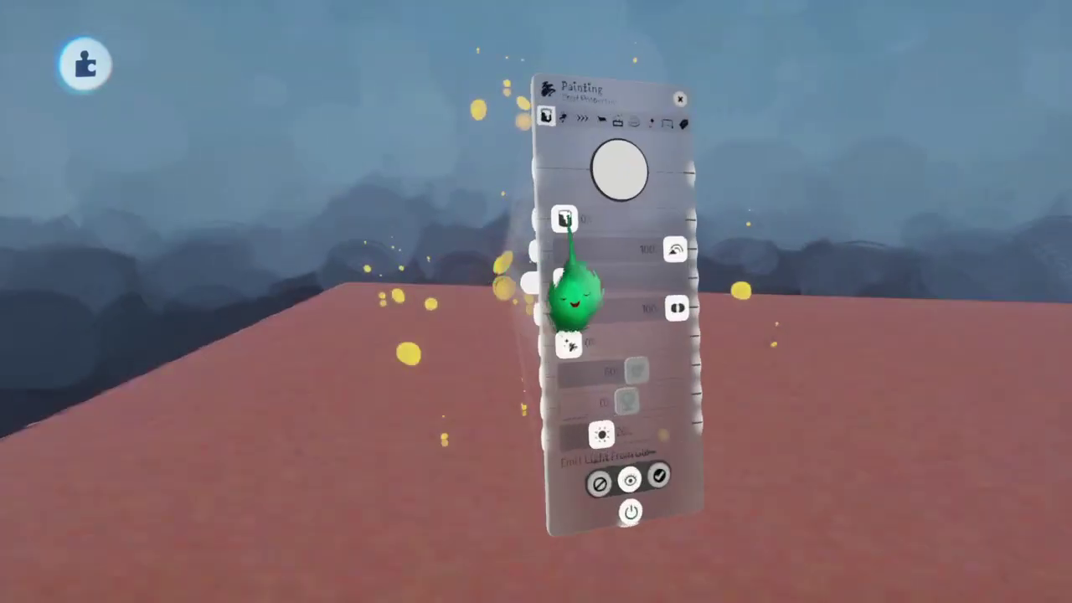
{"action": "left_click", "coordinate": [650, 90]}
{"action": "left_click", "coordinate": [651, 310]}
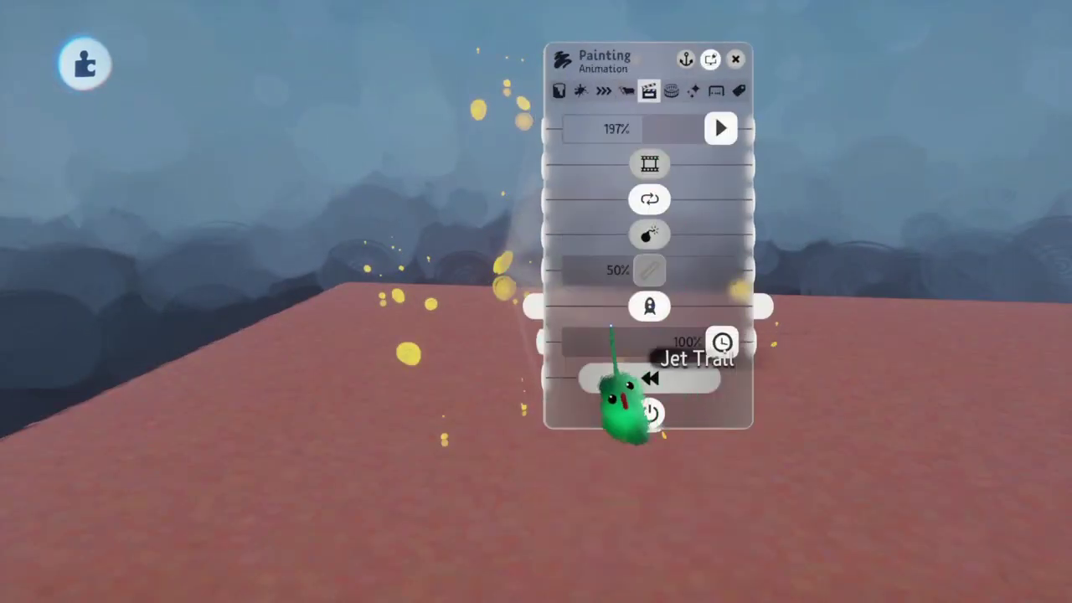
{"action": "left_click_drag", "start_coordinate": [556, 307], "coordinate": [795, 304]}
{"action": "left_click_drag", "start_coordinate": [841, 275], "coordinate": [879, 384]}
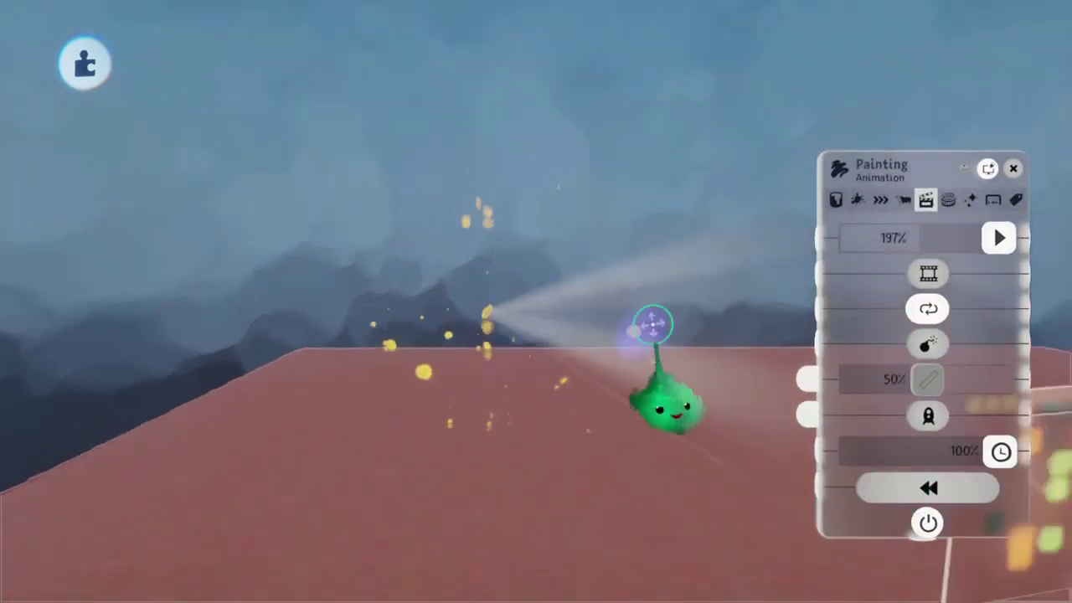
Create an action recording of the glowing painting being moved sideways through the scene, and stop recording.
{"action": "left_click", "coordinate": [466, 89]}
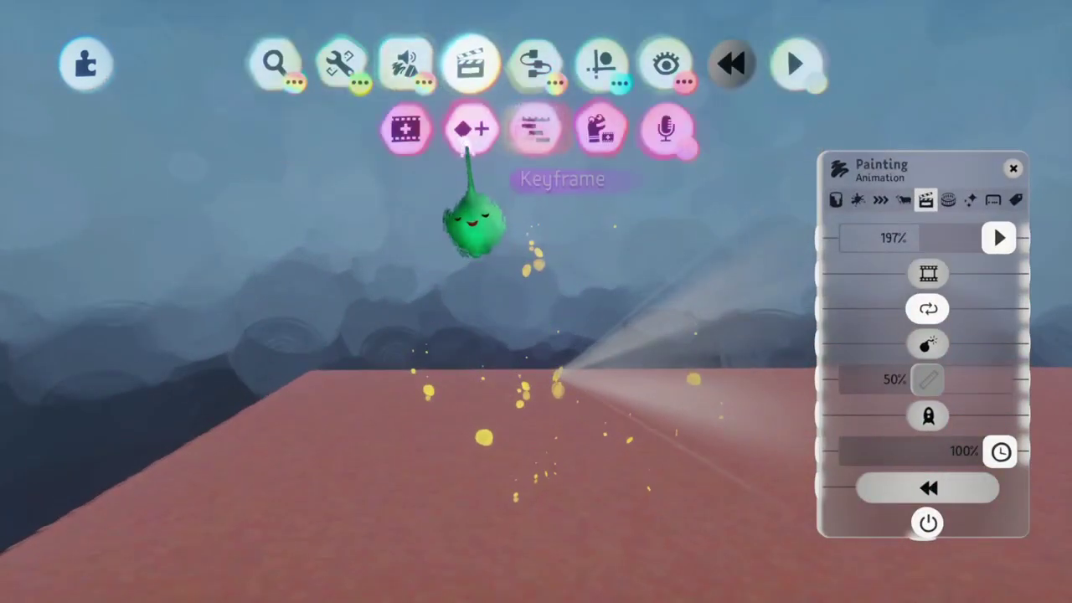
{"action": "left_click", "coordinate": [392, 130]}
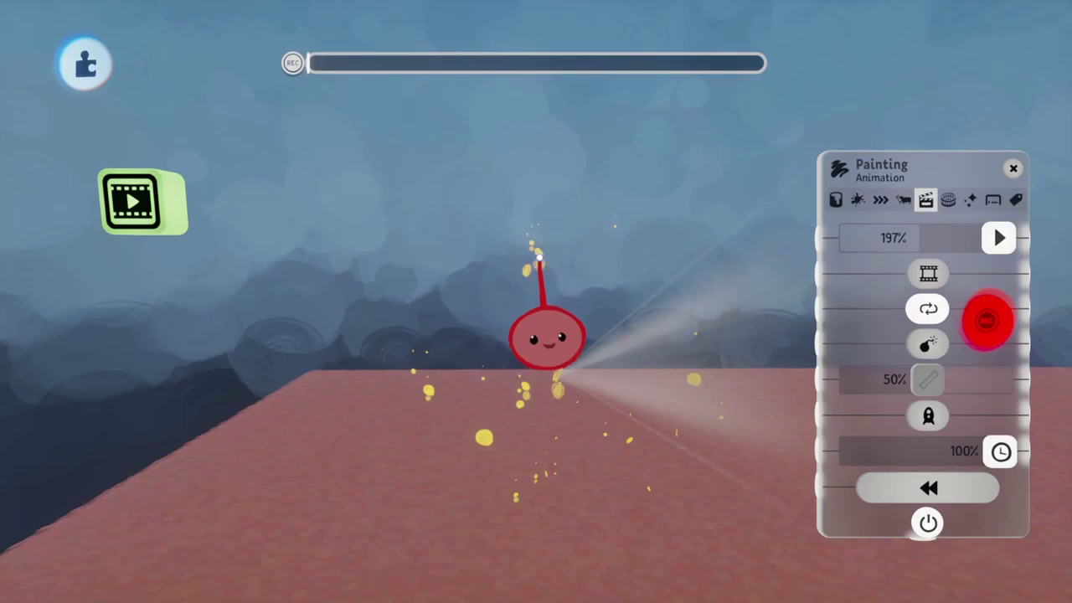
{"action": "mouse_move", "coordinate": [365, 268]}
{"action": "left_mouse_down"}
{"action": "mouse_move", "coordinate": [190, 282]}
{"action": "mouse_move", "coordinate": [538, 263]}
{"action": "left_mouse_up"}
{"action": "left_click", "coordinate": [986, 354]}
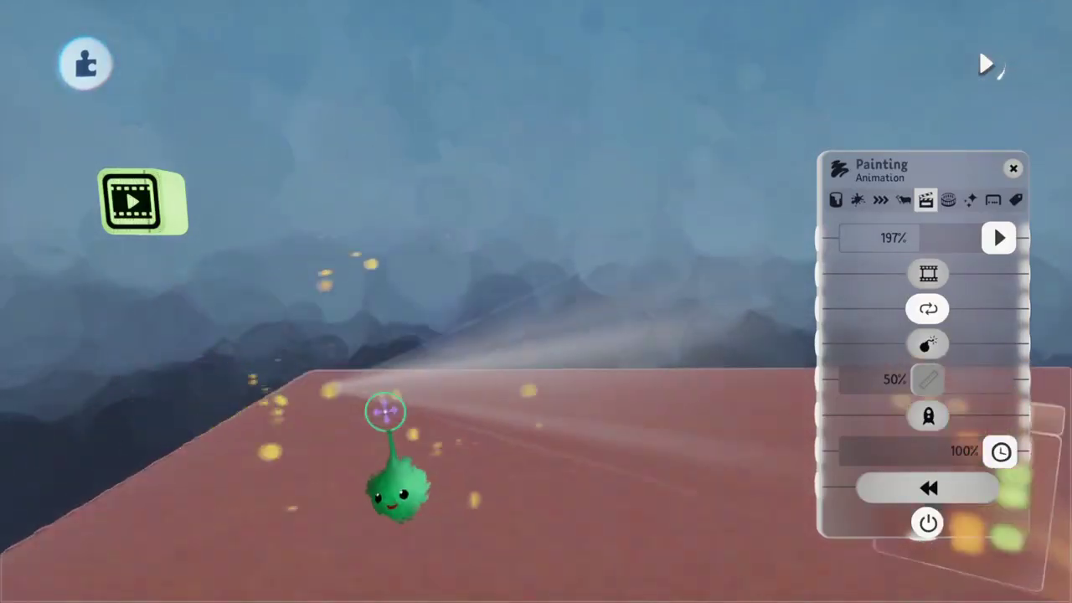
Turn on Jet Trail for the moving painting and close its settings.
{"action": "left_click", "coordinate": [930, 416]}
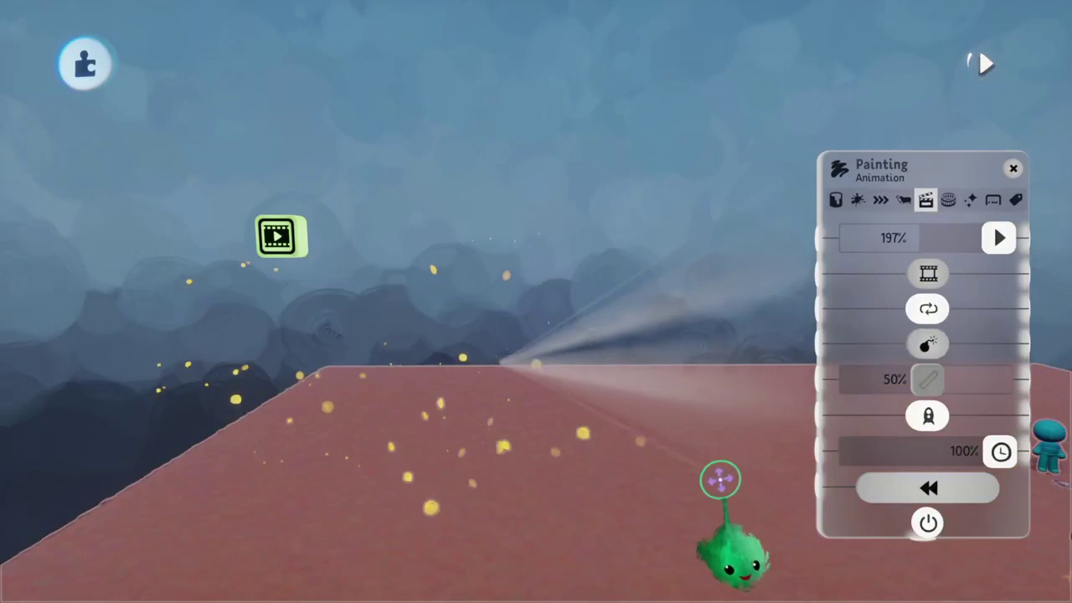
{"action": "key", "text": "Escape"}
{"action": "middle_click_drag", "start_coordinate": [456, 377], "coordinate": [550, 462]}
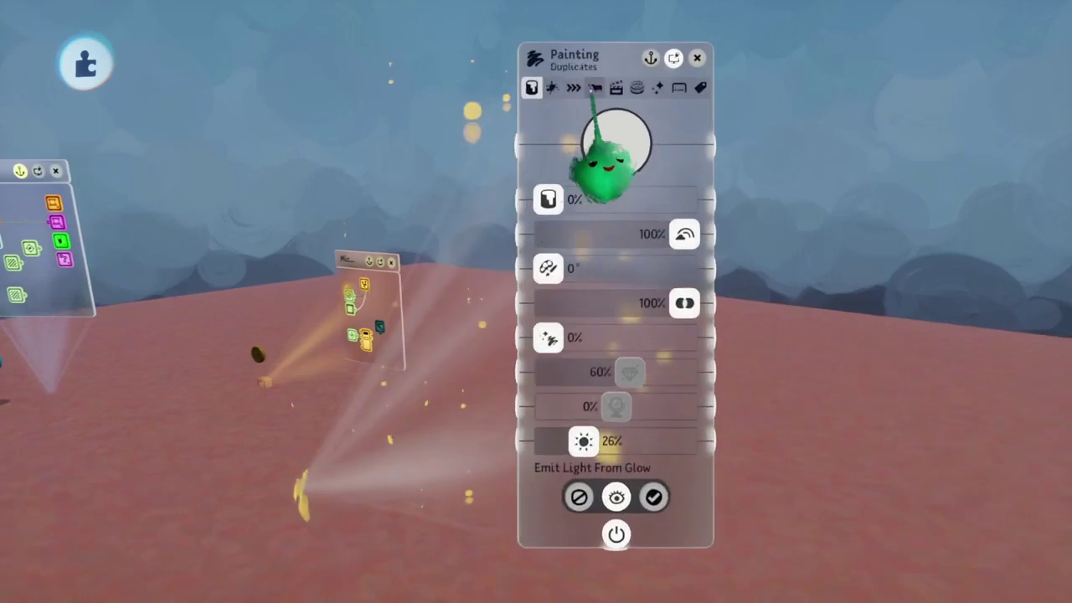
Set the spread of the painting's duplicates to 12% and position the glowing flecks around the coin.
{"action": "left_click", "coordinate": [593, 87]}
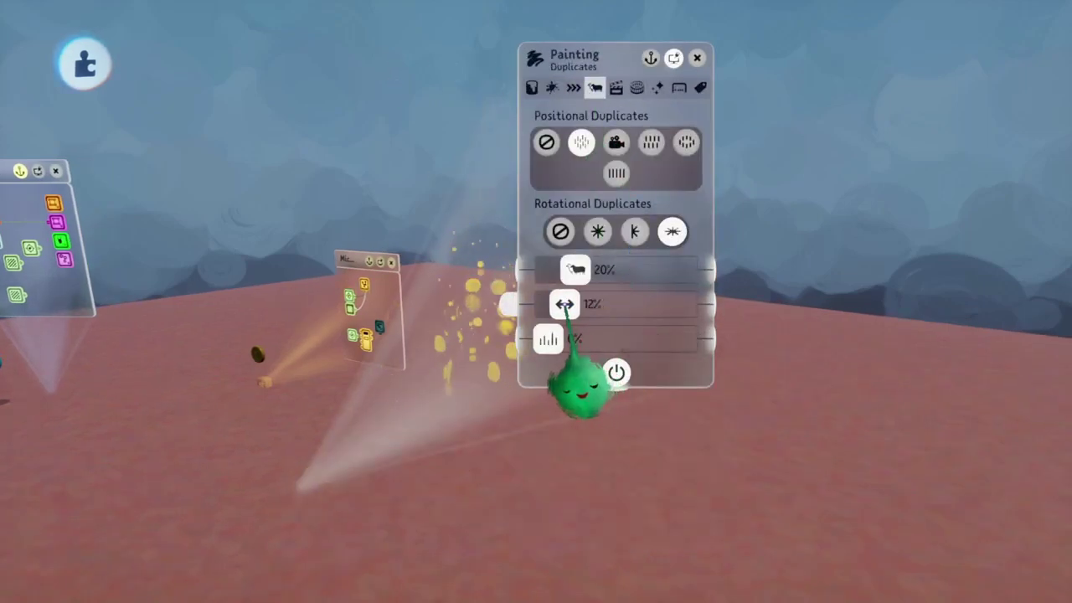
{"action": "key", "text": "Escape"}
{"action": "mouse_move", "coordinate": [498, 285]}
{"action": "left_mouse_down"}
{"action": "mouse_move", "coordinate": [498, 398]}
{"action": "mouse_move", "coordinate": [502, 344]}
{"action": "mouse_move", "coordinate": [536, 289]}
{"action": "left_mouse_up"}
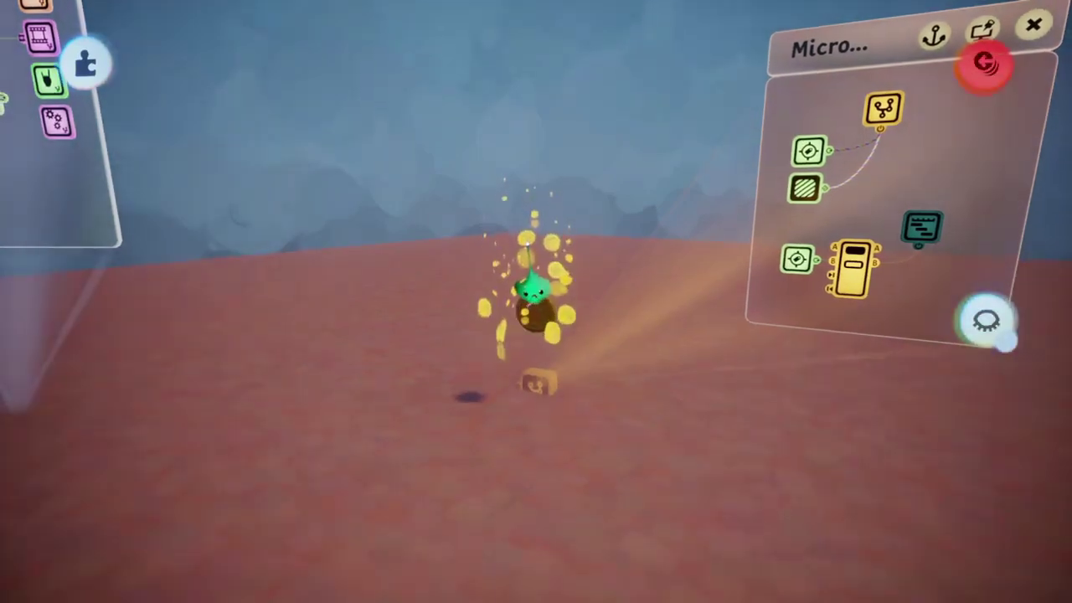
Add a keyframe beneath the existing clips on the coin microchip's timeline and record the glowing flecks' painting properties in it.
{"action": "middle_click_drag", "start_coordinate": [543, 375], "coordinate": [618, 255]}
{"action": "left_click", "coordinate": [618, 254]}
{"action": "key", "text": "Tab"}
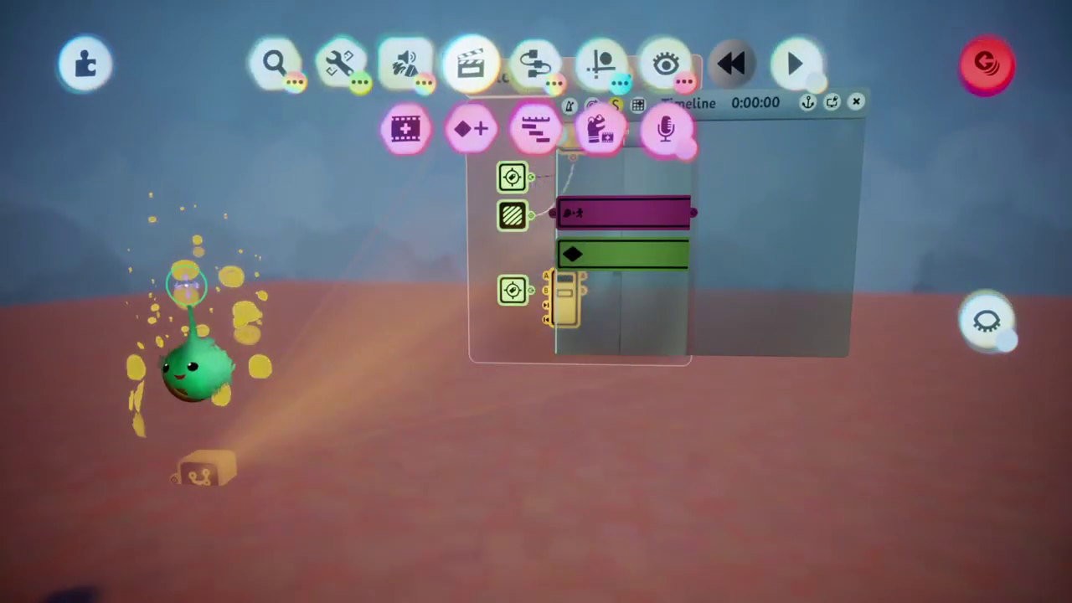
{"action": "left_click", "coordinate": [189, 289]}
{"action": "left_click_drag", "start_coordinate": [831, 571], "coordinate": [286, 492]}
{"action": "key", "text": "Tab"}
{"action": "left_click", "coordinate": [471, 130]}
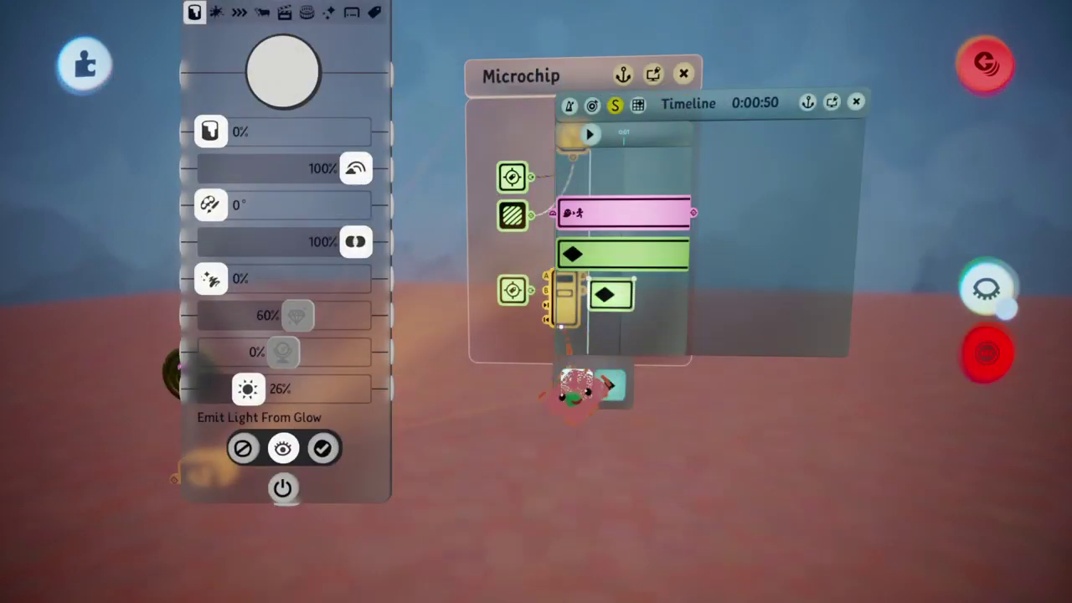
{"action": "key", "text": "Escape"}
{"action": "left_click", "coordinate": [985, 355]}
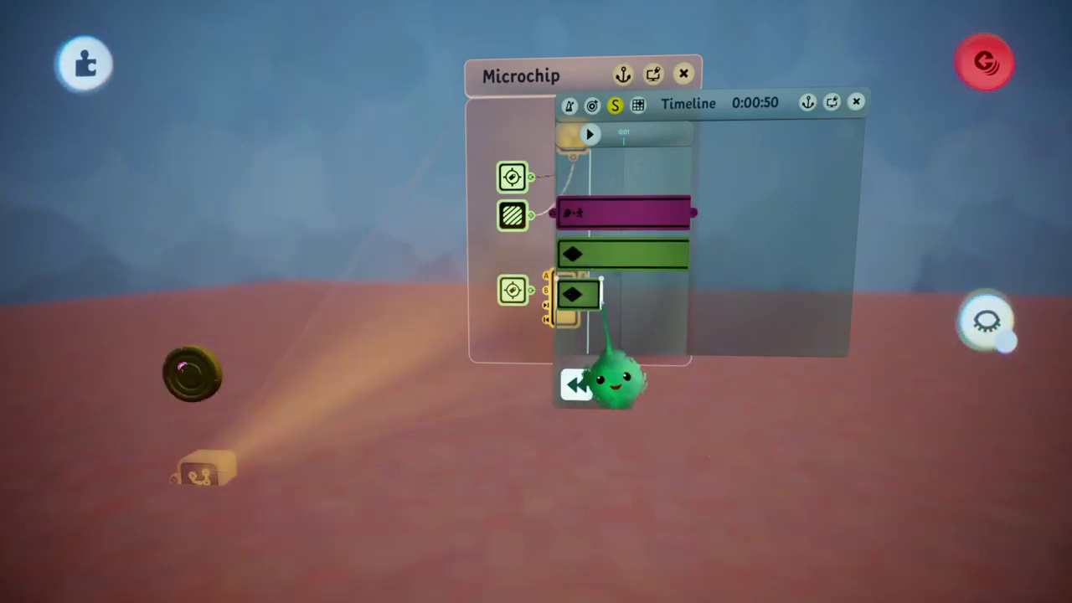
Extend the new keyframe to the timeline's end, set its Animation Colour to yellow, and close its settings.
{"action": "left_click", "coordinate": [613, 298]}
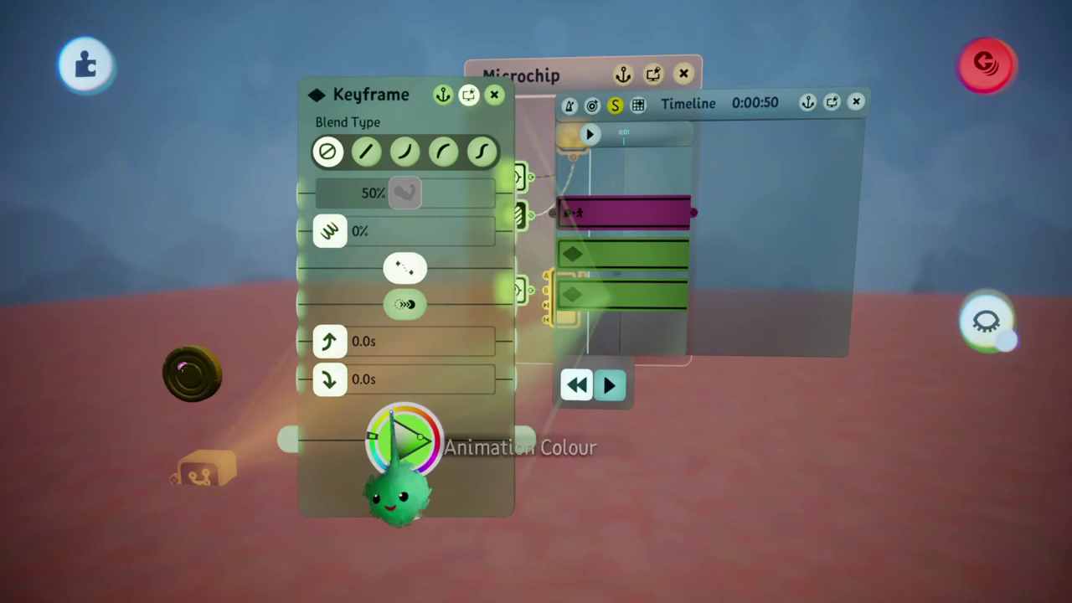
{"action": "key", "text": "Escape"}
{"action": "middle_click_drag", "start_coordinate": [455, 519], "coordinate": [454, 342]}
{"action": "key", "text": "Escape"}
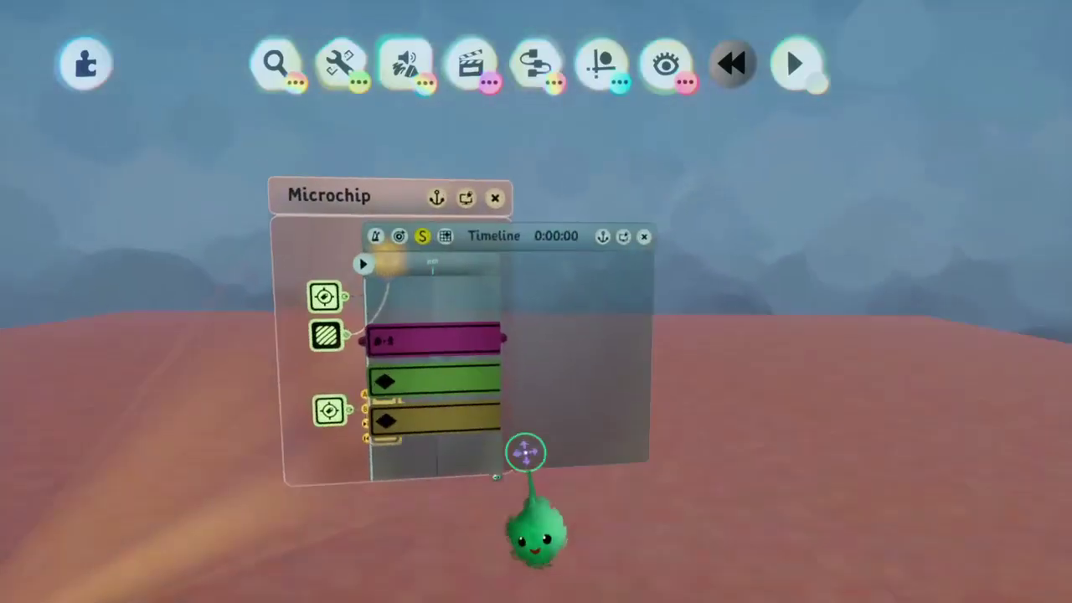
Place the timeline beside the microchip and inspect the settings of the Coin Close tag and the Trigger Zone.
{"action": "left_click_drag", "start_coordinate": [524, 452], "coordinate": [775, 448]}
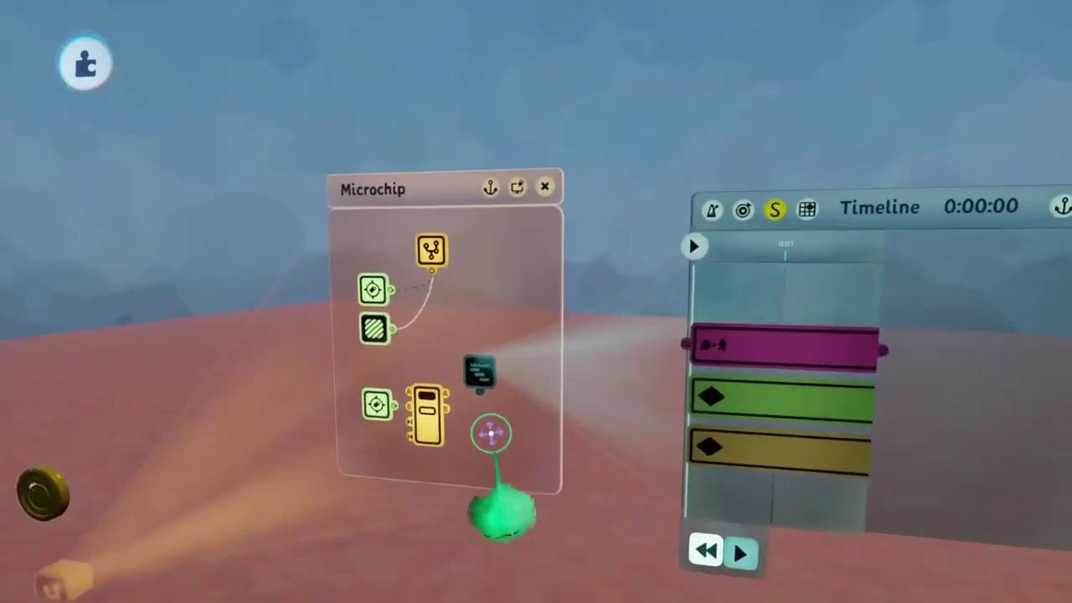
{"action": "middle_click_drag", "start_coordinate": [491, 433], "coordinate": [534, 325]}
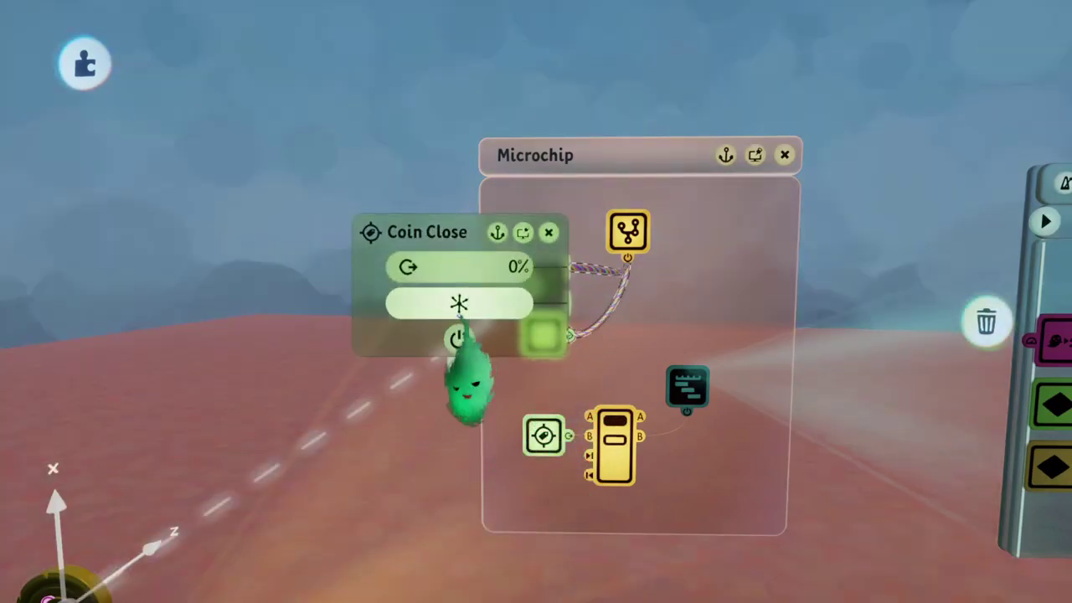
{"action": "key", "text": "Escape"}
{"action": "middle_click_drag", "start_coordinate": [485, 546], "coordinate": [531, 350]}
{"action": "left_click", "coordinate": [541, 328]}
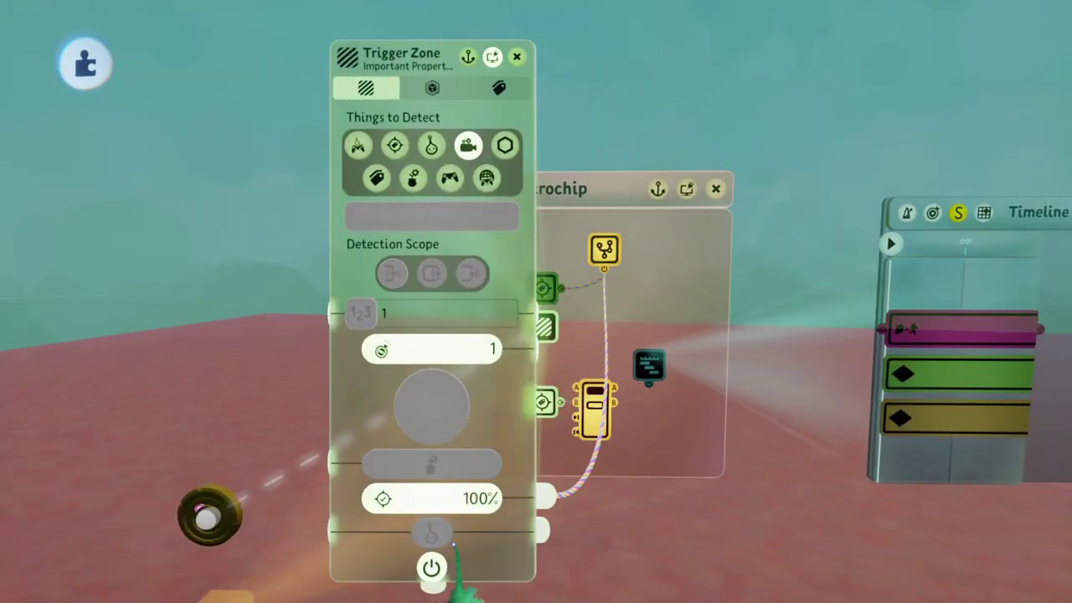
{"action": "left_click", "coordinate": [432, 568]}
{"action": "key", "text": "Escape"}
Playtest collecting the coin with the puppet to check the fleck trail, and return to editing.
{"action": "key", "text": "Escape"}
{"action": "left_click", "coordinate": [260, 424]}
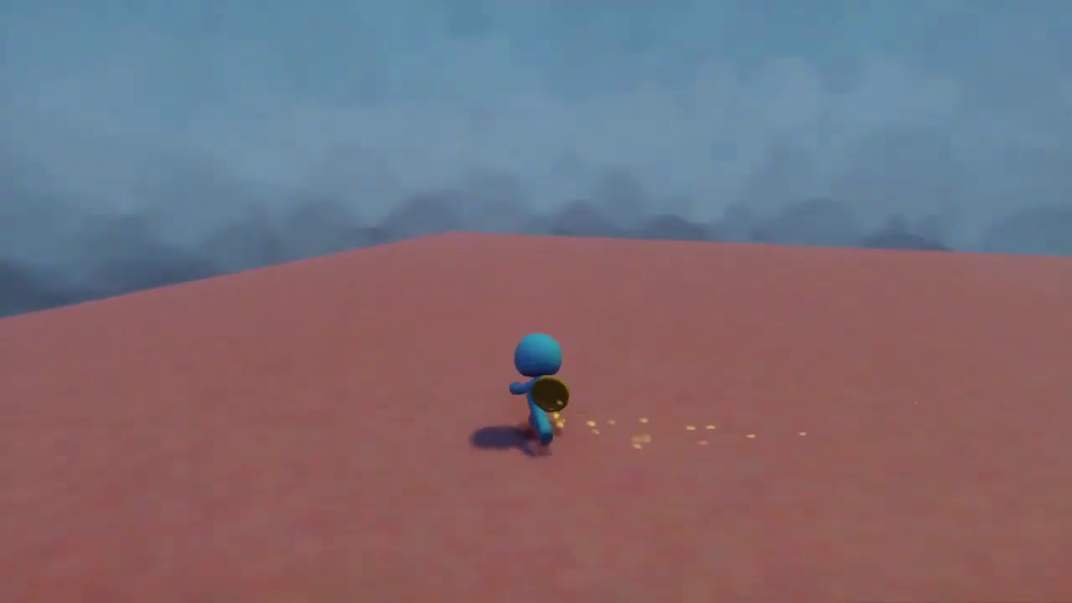
{"action": "key", "text": "Escape"}
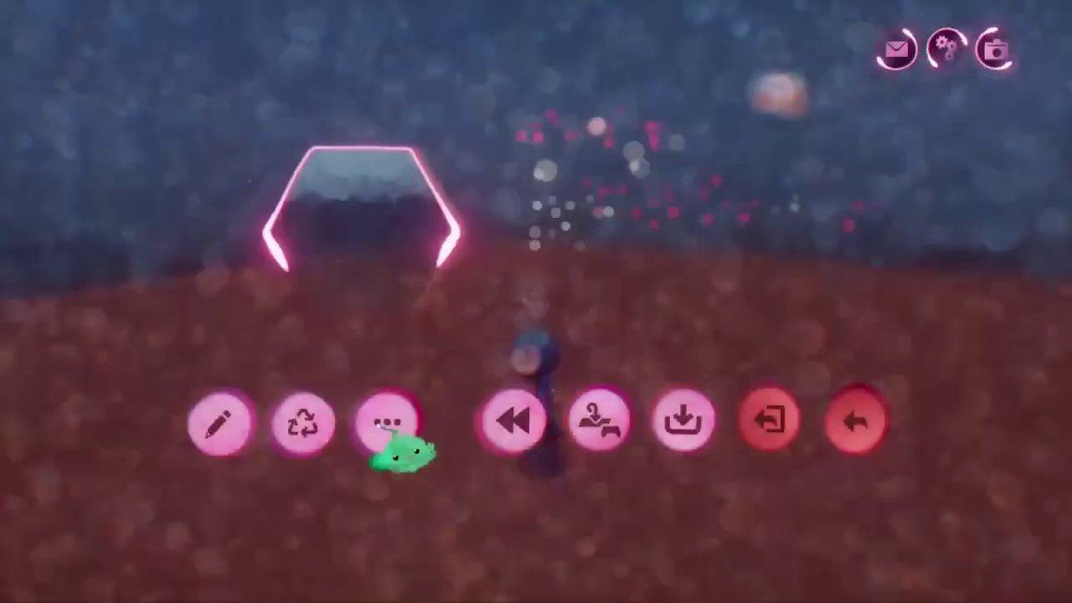
{"action": "left_click", "coordinate": [215, 424]}
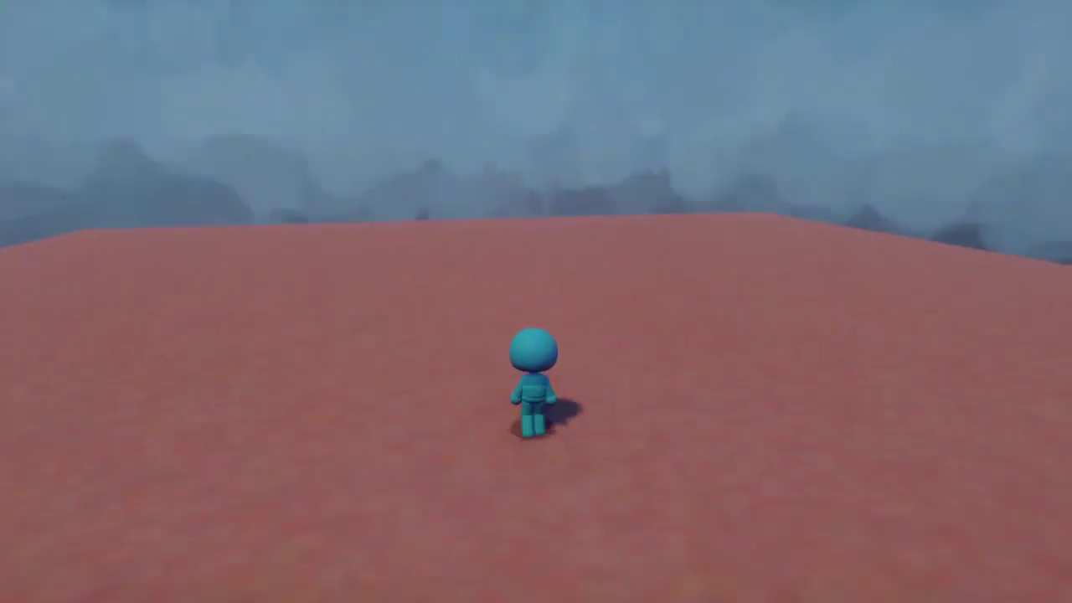
{"action": "key", "text": "Escape"}
{"action": "left_click", "coordinate": [218, 423]}
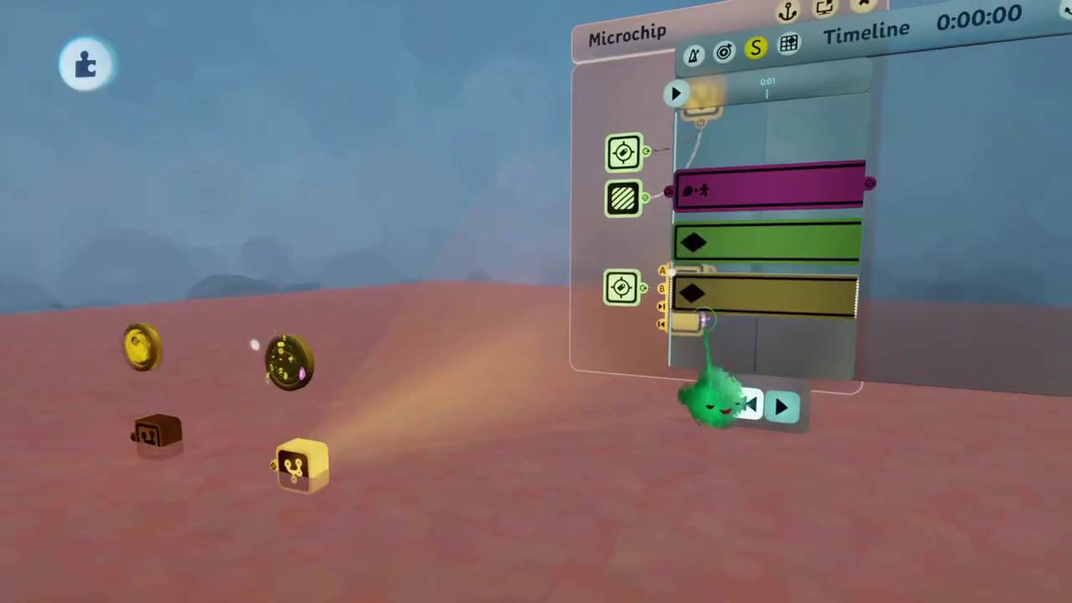
Reopen the coat properties of the glowing flecks on the coin and place the settings window clear of the timeline.
{"action": "middle_click_drag", "start_coordinate": [705, 319], "coordinate": [704, 314]}
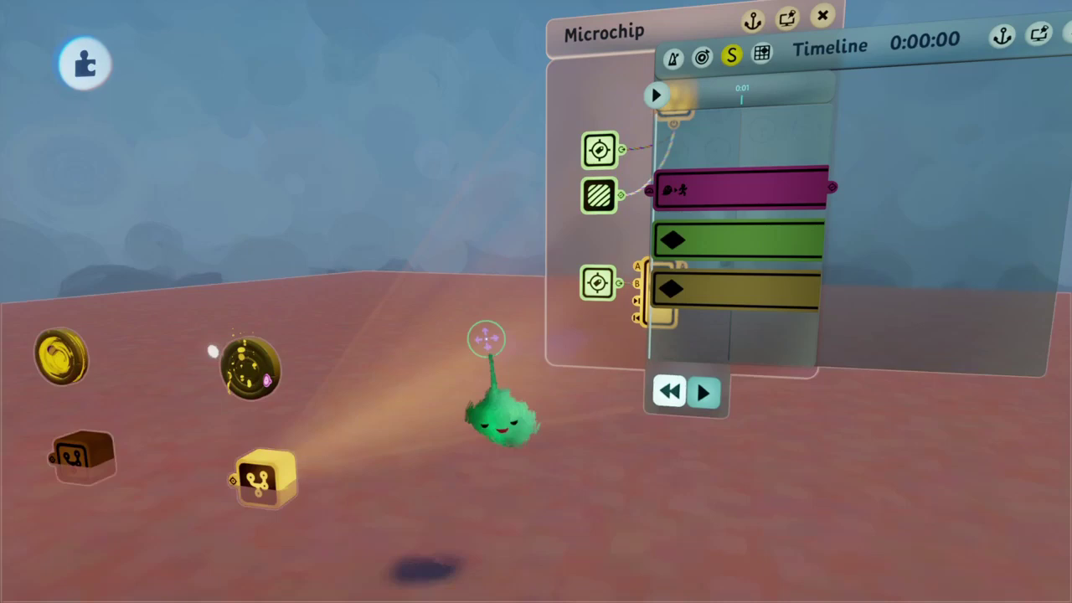
{"action": "middle_click_drag", "start_coordinate": [309, 330], "coordinate": [503, 405]}
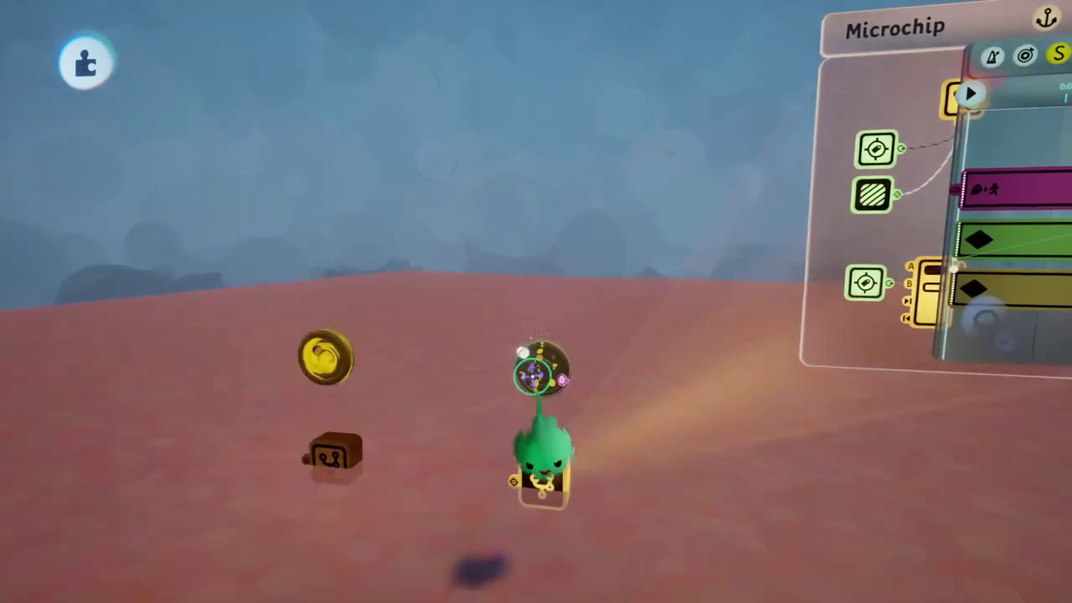
{"action": "left_click", "coordinate": [534, 369]}
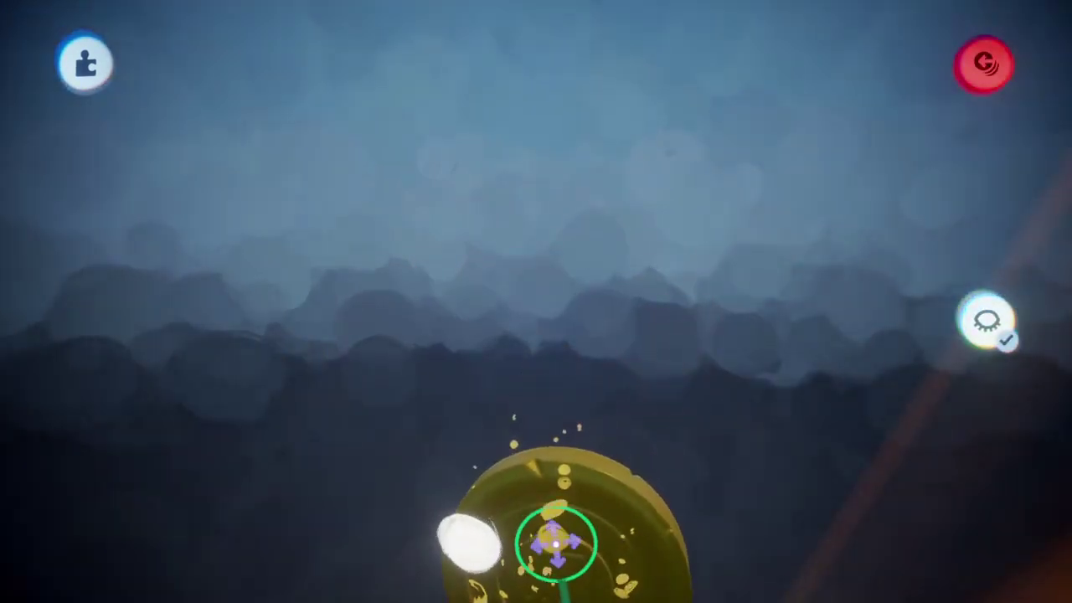
{"action": "left_click", "coordinate": [555, 542]}
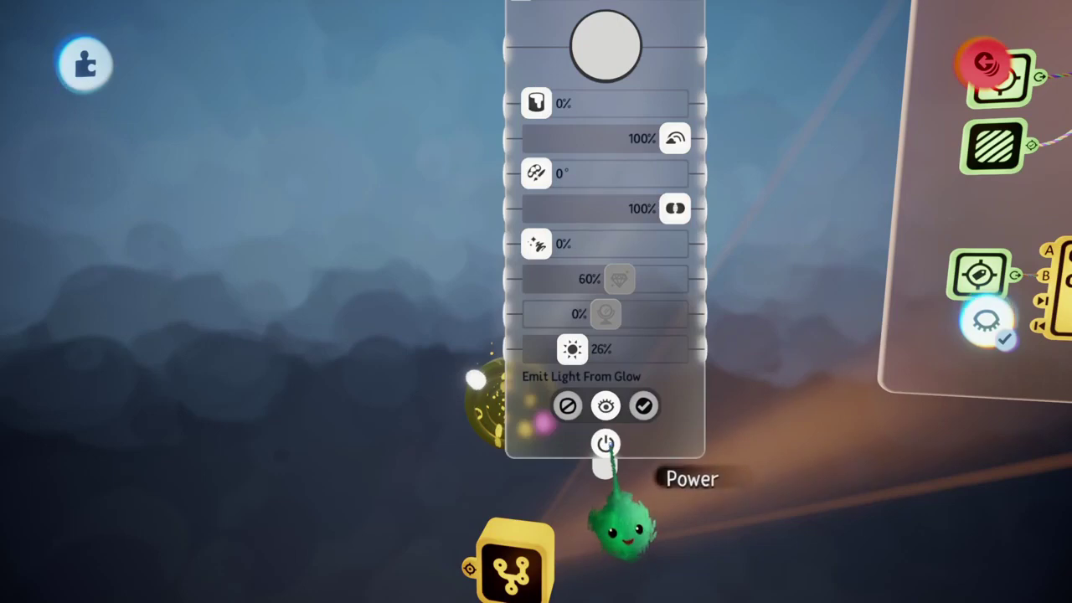
{"action": "left_click", "coordinate": [792, 293]}
{"action": "left_click", "coordinate": [624, 283]}
{"action": "left_click_drag", "start_coordinate": [502, 396], "coordinate": [705, 385]}
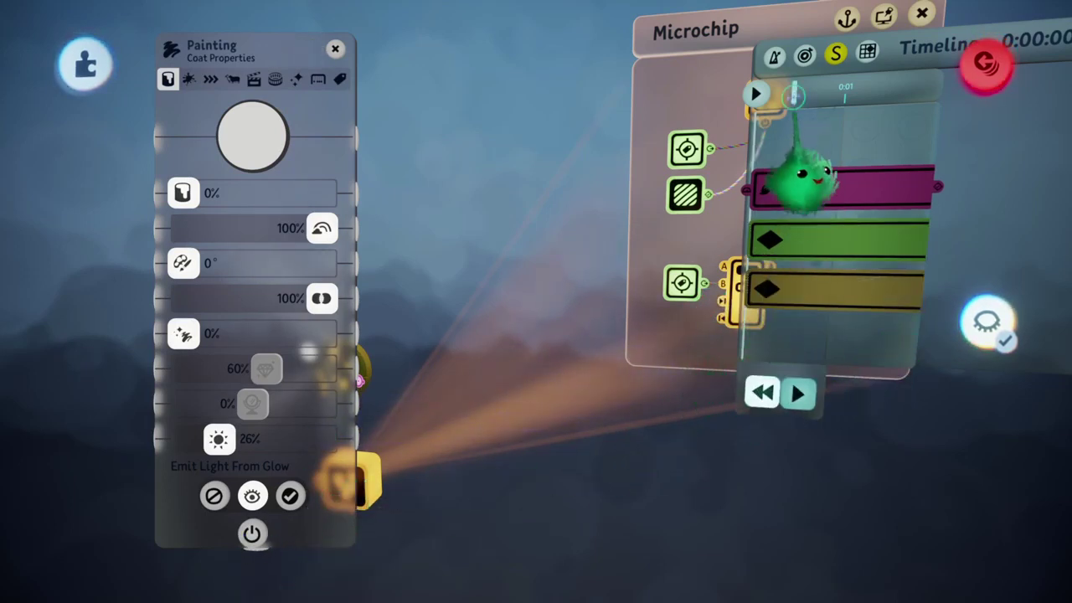
Scrub the timeline back and forth up to 0:02:00 to check the flecks' properties, and close the painting's settings.
{"action": "left_click_drag", "start_coordinate": [842, 104], "coordinate": [902, 100]}
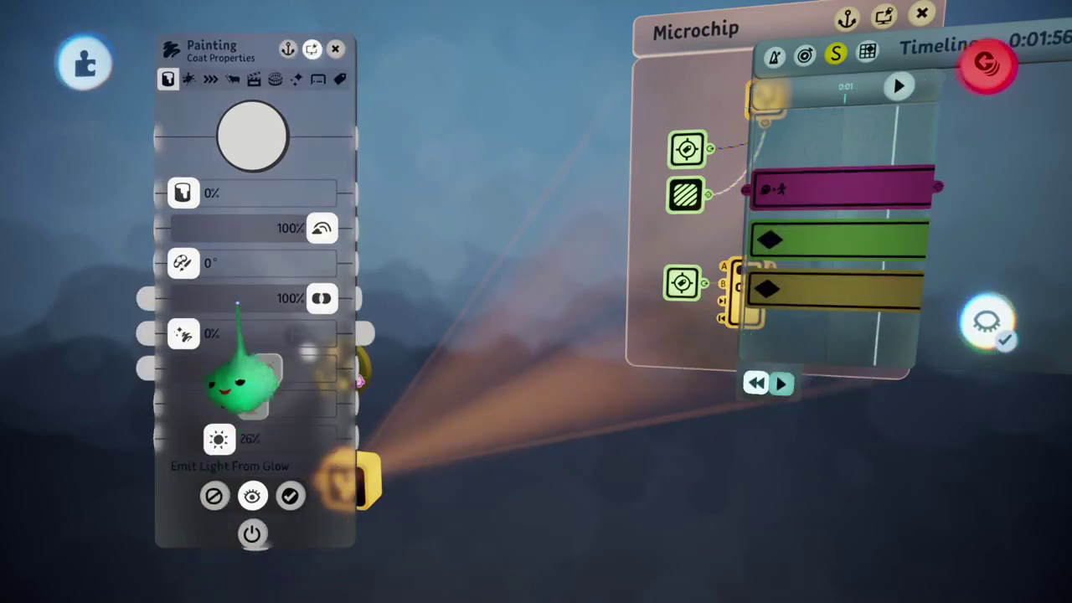
{"action": "left_click_drag", "start_coordinate": [805, 92], "coordinate": [771, 93]}
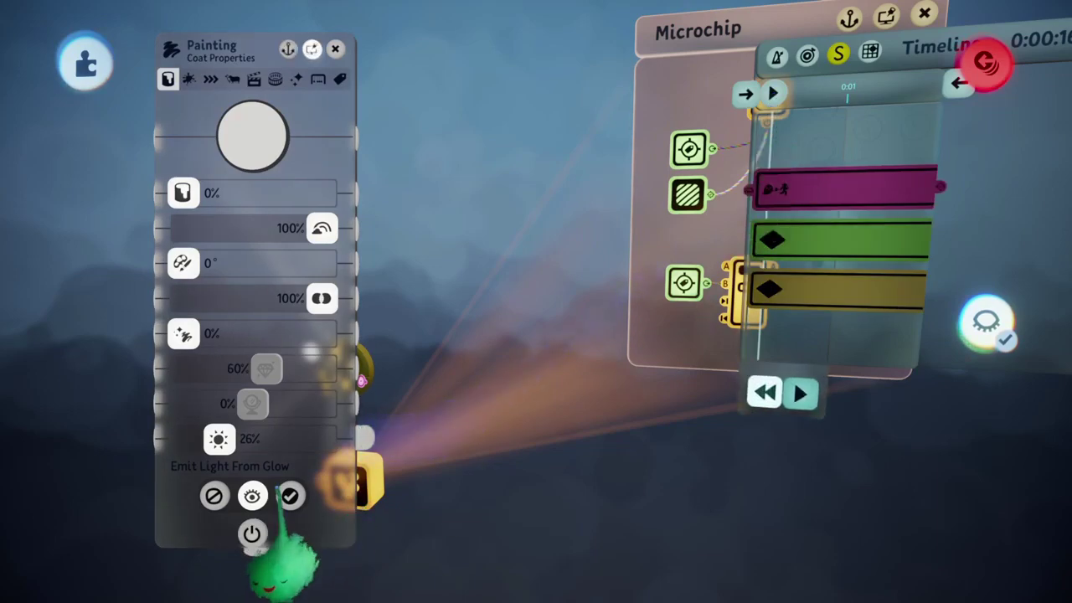
{"action": "left_click_drag", "start_coordinate": [279, 401], "coordinate": [251, 395]}
{"action": "mouse_move", "coordinate": [319, 443]}
{"action": "middle_mouse_down"}
{"action": "mouse_move", "coordinate": [397, 438]}
{"action": "mouse_move", "coordinate": [429, 420]}
{"action": "middle_mouse_up"}
{"action": "left_click_drag", "start_coordinate": [869, 122], "coordinate": [938, 117]}
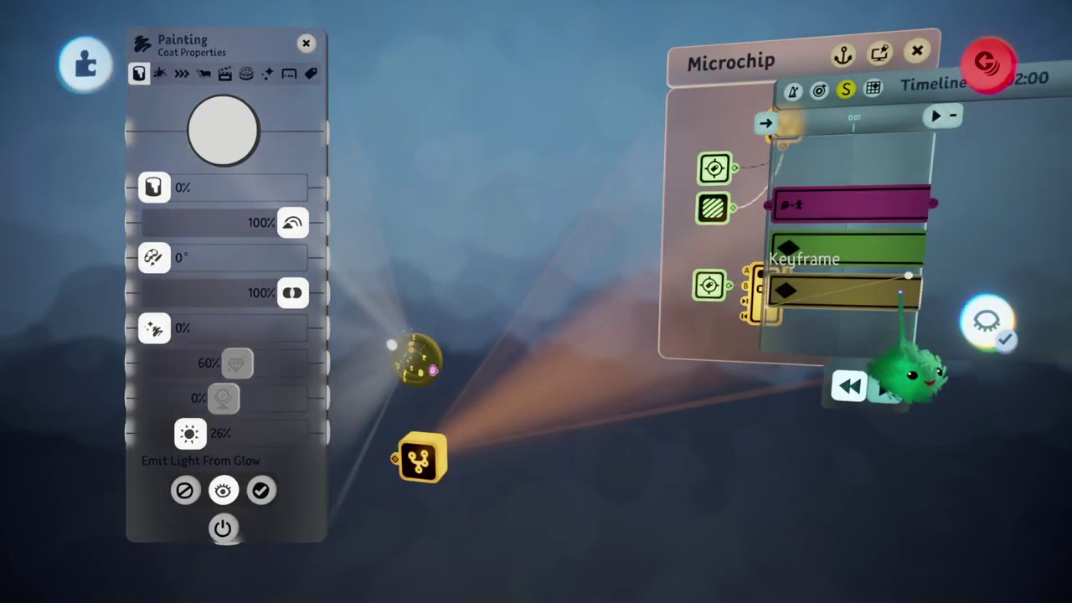
{"action": "middle_click_drag", "start_coordinate": [409, 502], "coordinate": [476, 489]}
{"action": "key", "text": "Escape"}
{"action": "mouse_move", "coordinate": [883, 307]}
{"action": "middle_mouse_down"}
{"action": "mouse_move", "coordinate": [899, 105]}
{"action": "mouse_move", "coordinate": [910, 197]}
{"action": "middle_mouse_up"}
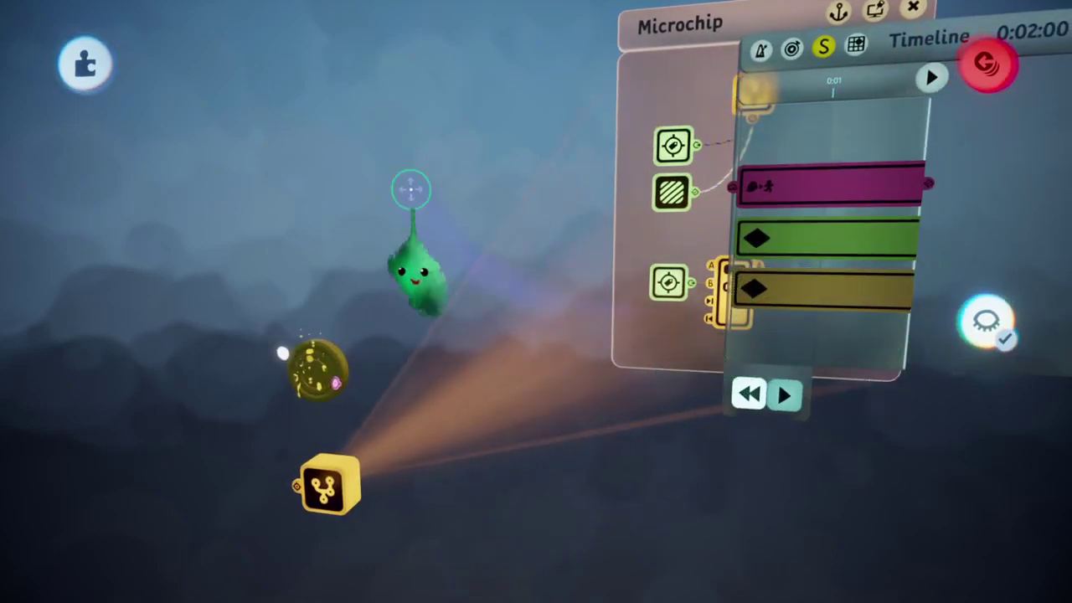
Playtest the scene again by running the puppet across the floor, and return to editing.
{"action": "key", "text": "Escape"}
{"action": "left_click", "coordinate": [266, 423]}
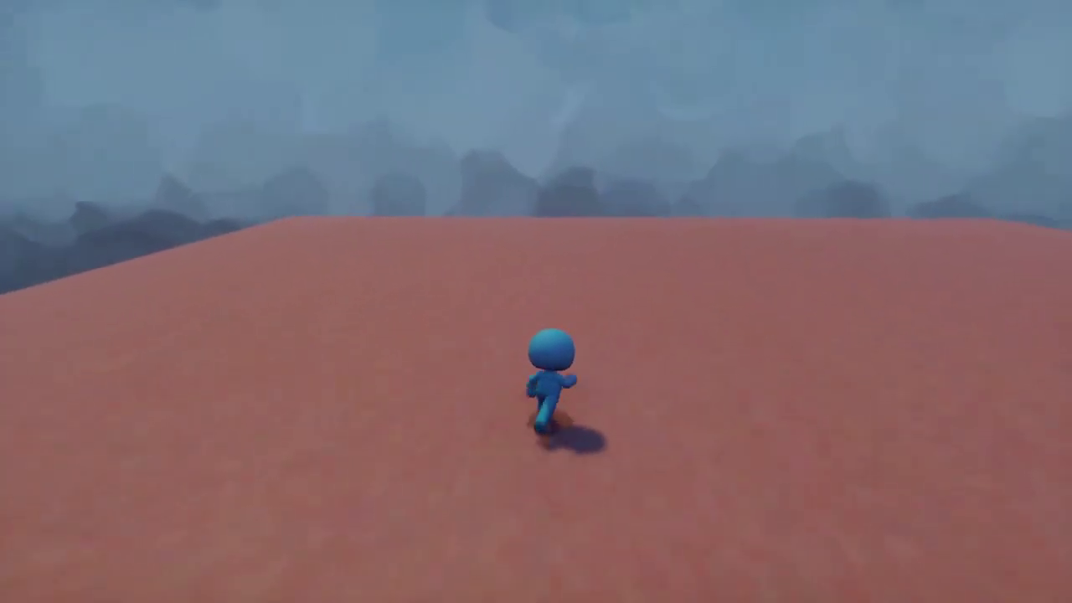
{"action": "key", "text": "space"}
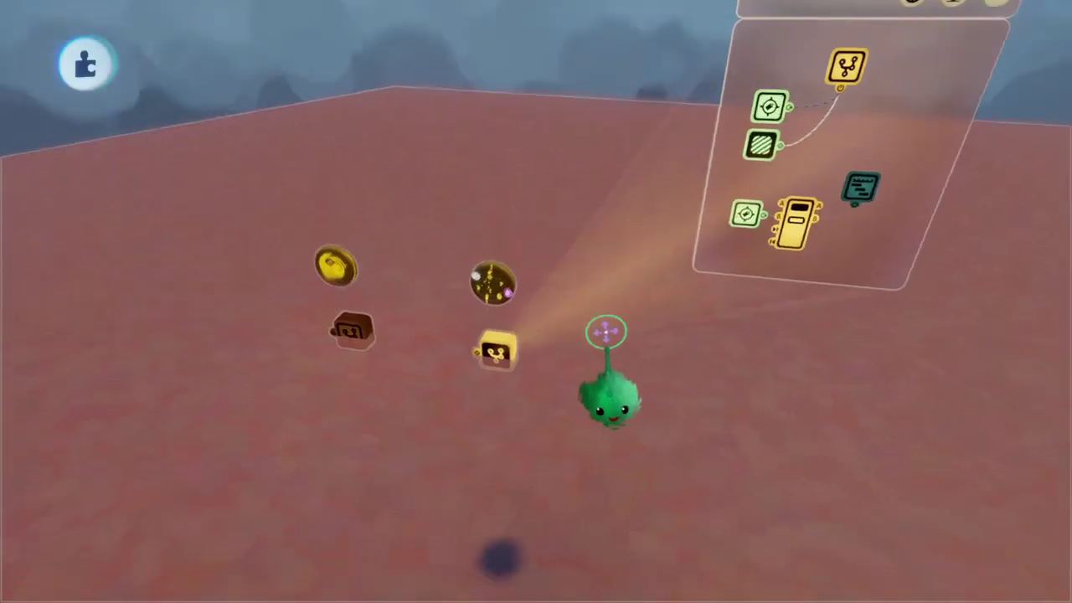
Spread copies of the coin and its logic around the scene and playtest collecting them with the puppet.
{"action": "middle_click_drag", "start_coordinate": [606, 332], "coordinate": [568, 377]}
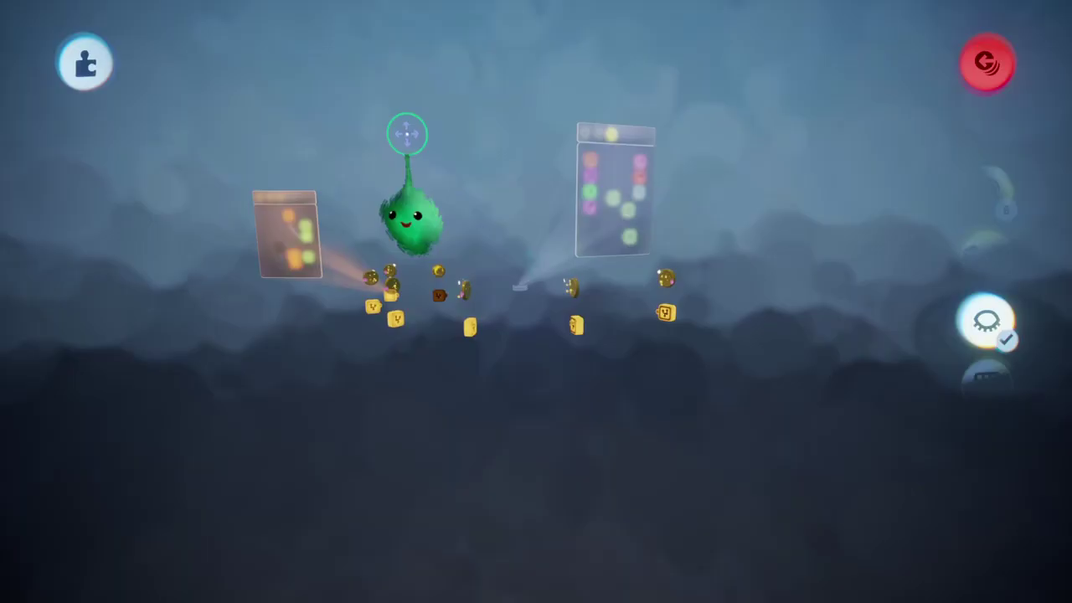
{"action": "key", "text": "Escape"}
{"action": "left_click", "coordinate": [259, 421]}
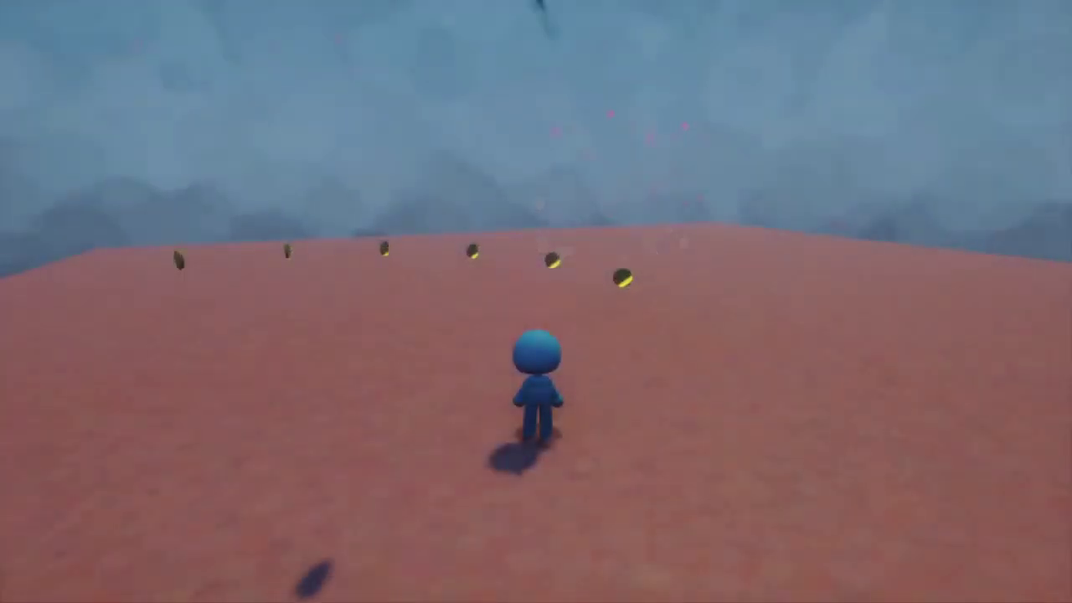
{"action": "key", "text": "Left"}
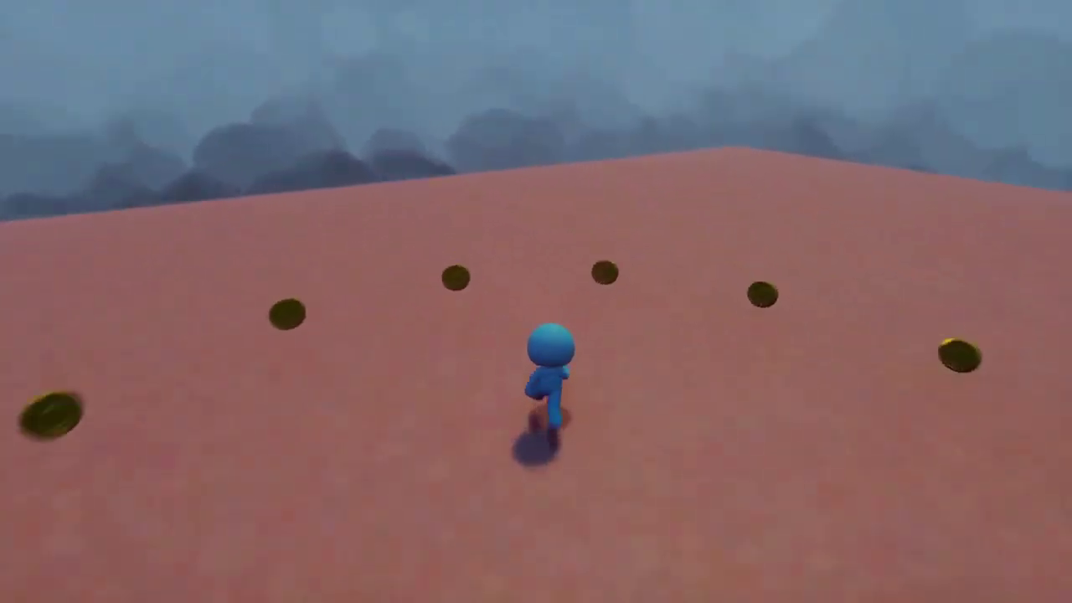
{"action": "key", "text": "Left"}
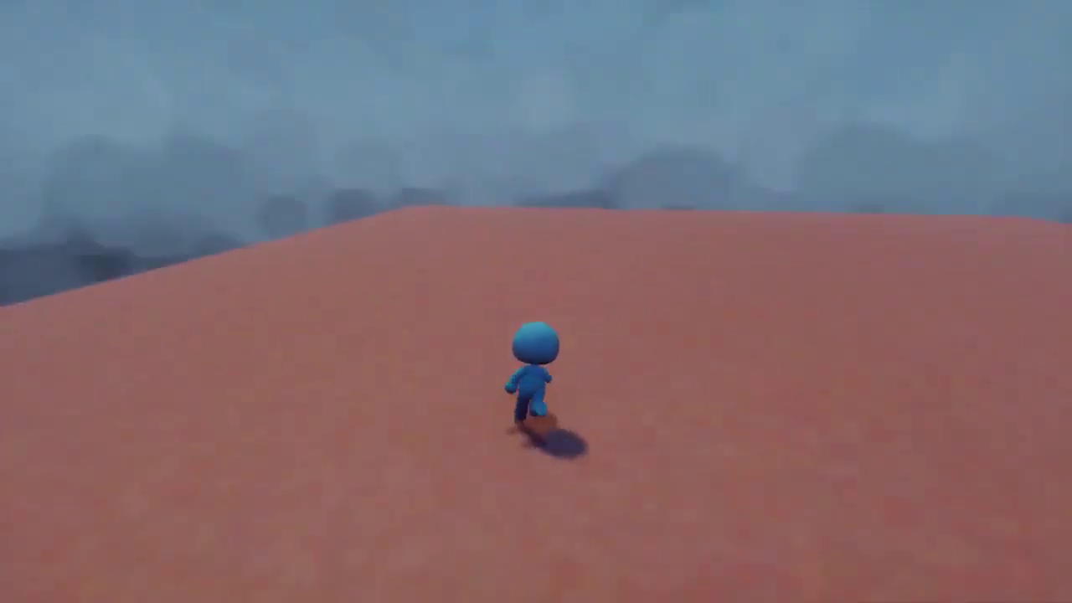
{"action": "key", "text": "Escape"}
{"action": "left_click", "coordinate": [218, 423]}
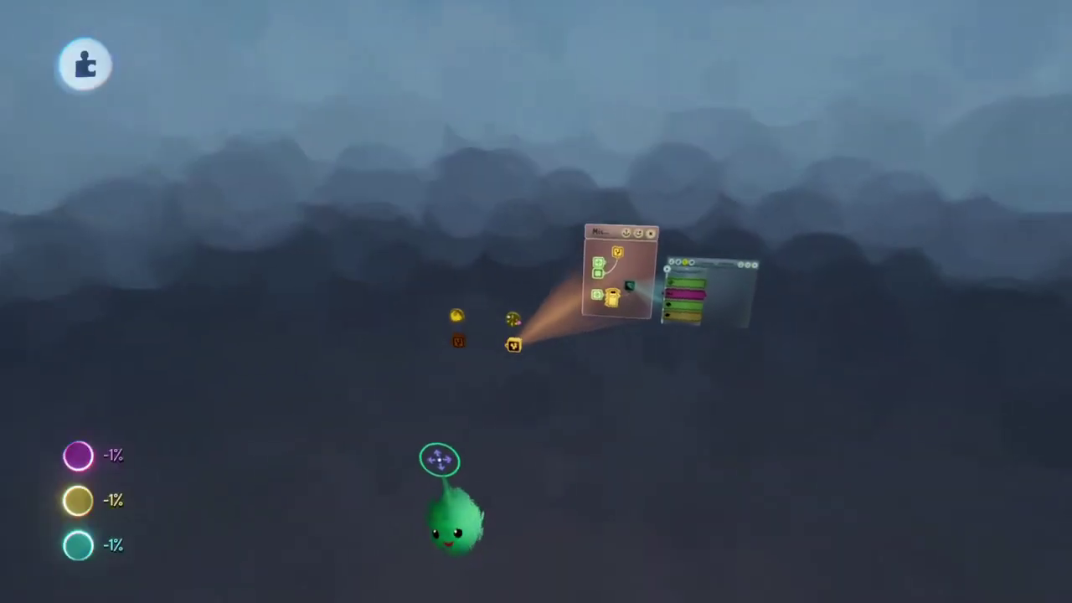
Switch to the checkered level and playtest collecting its row of coins and jumping across the blocks.
{"action": "key", "text": "Escape"}
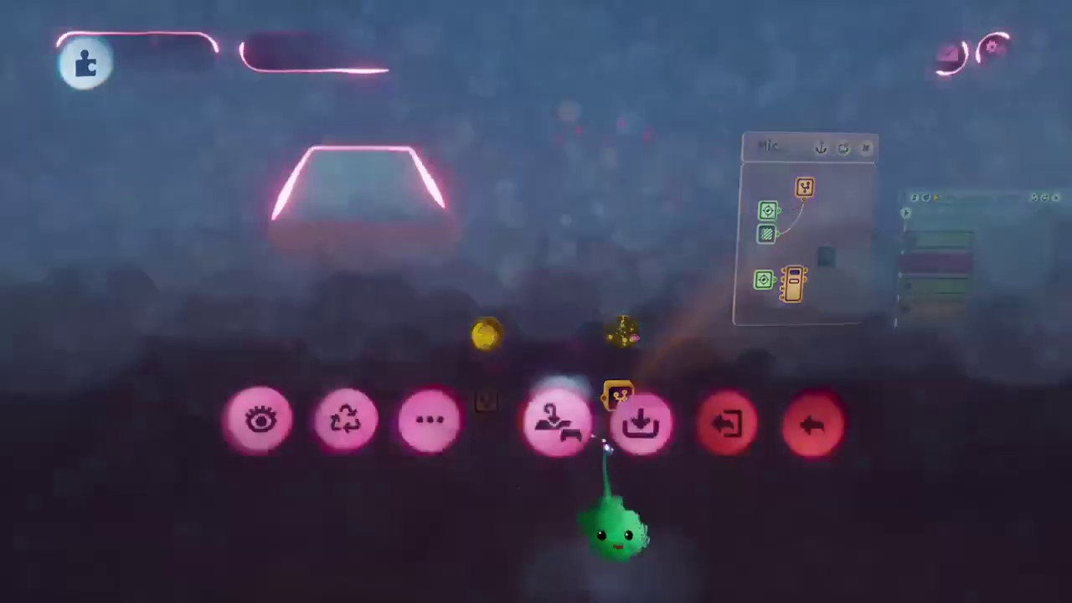
{"action": "left_click", "coordinate": [801, 423]}
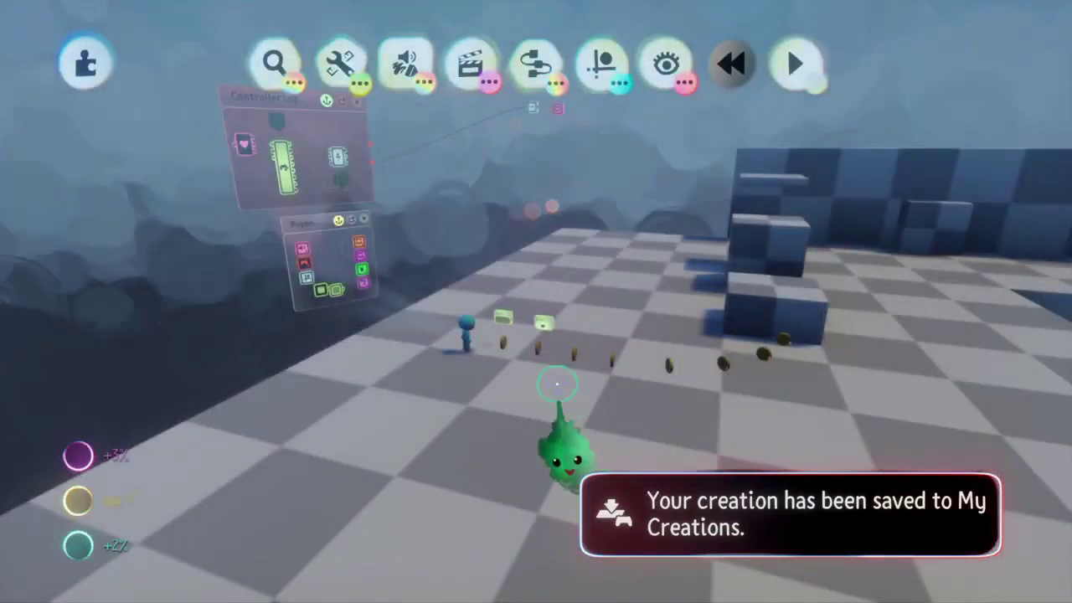
{"action": "key", "text": "Escape"}
{"action": "left_click", "coordinate": [309, 424]}
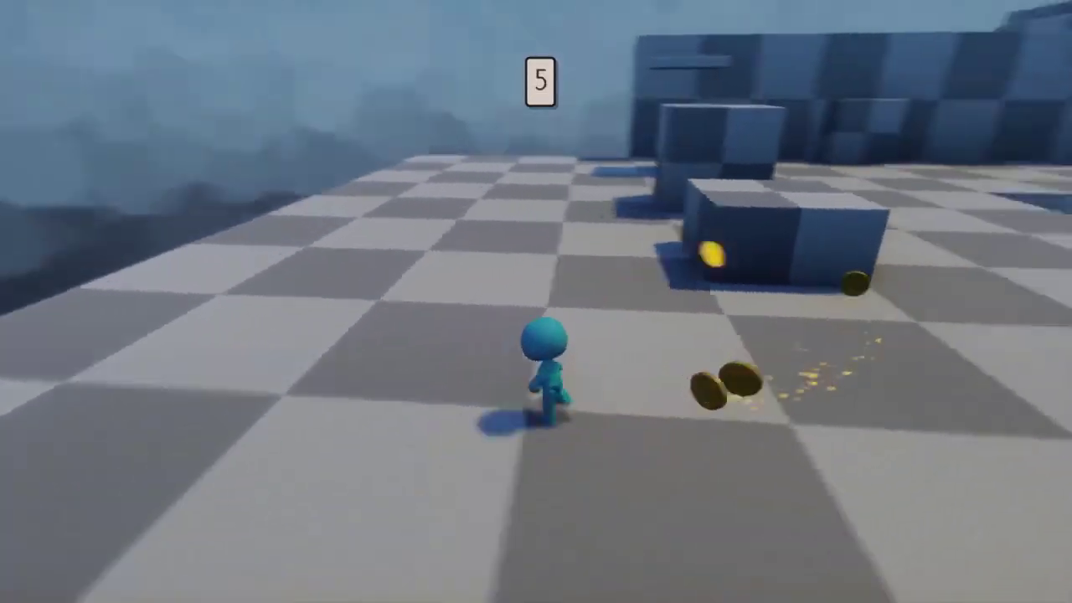
{"action": "key", "text": "space"}
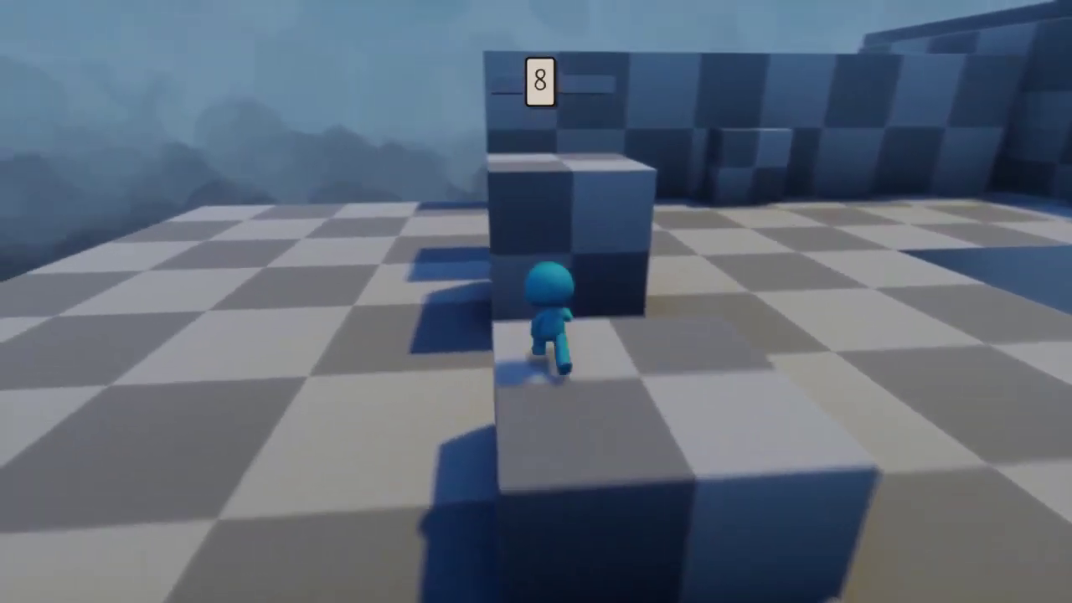
{"action": "key", "text": "space"}
{"action": "key", "text": "Down"}
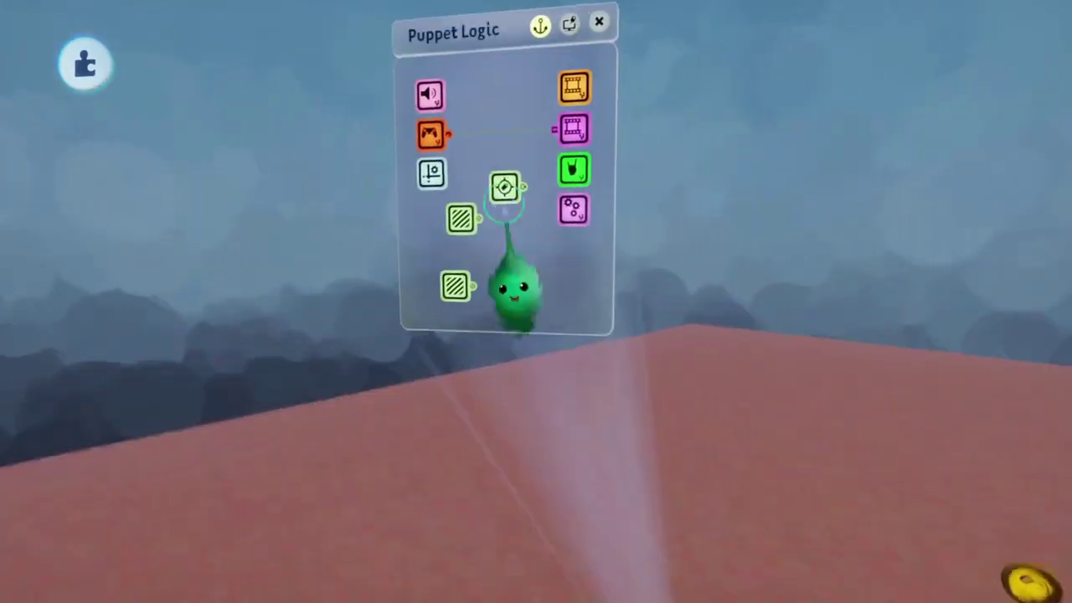
Copy the tag from the Puppet Logic chip and bring the copy inside the puppet's group beside its body.
{"action": "left_click", "coordinate": [512, 201]}
{"action": "key", "text": "Escape"}
{"action": "left_click_drag", "start_coordinate": [510, 243], "coordinate": [702, 285]}
{"action": "left_click_drag", "start_coordinate": [761, 262], "coordinate": [645, 307]}
{"action": "left_click_drag", "start_coordinate": [605, 259], "coordinate": [604, 255]}
{"action": "scroll", "coordinate": [632, 272], "scroll_direction": "up", "scroll_amount": 5}
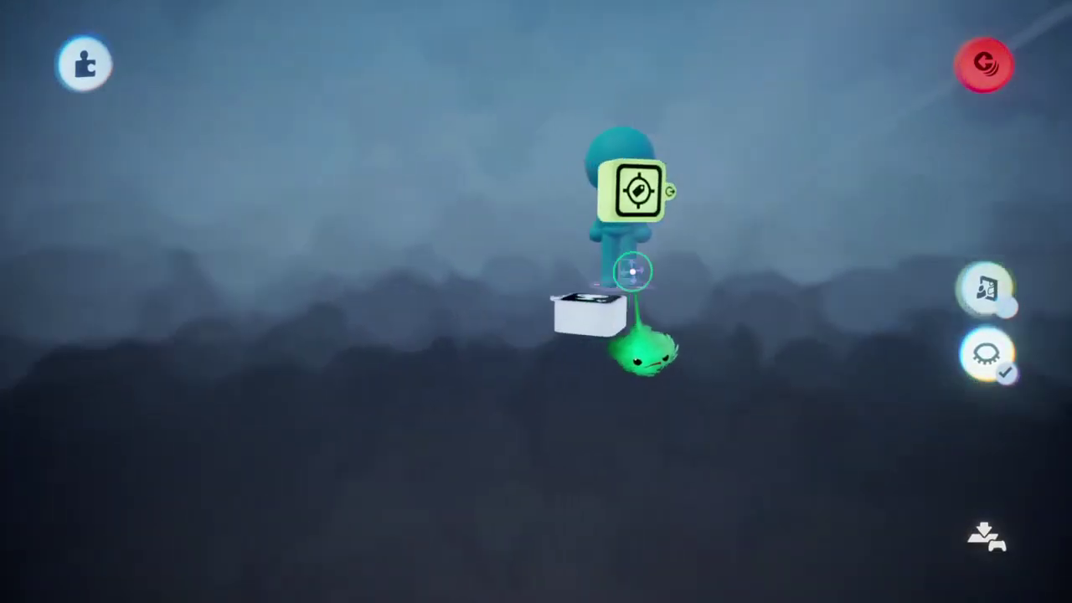
Shrink the tag copy, attach it to the puppet's hand, and leave the puppet's group.
{"action": "left_click_drag", "start_coordinate": [662, 132], "coordinate": [662, 205]}
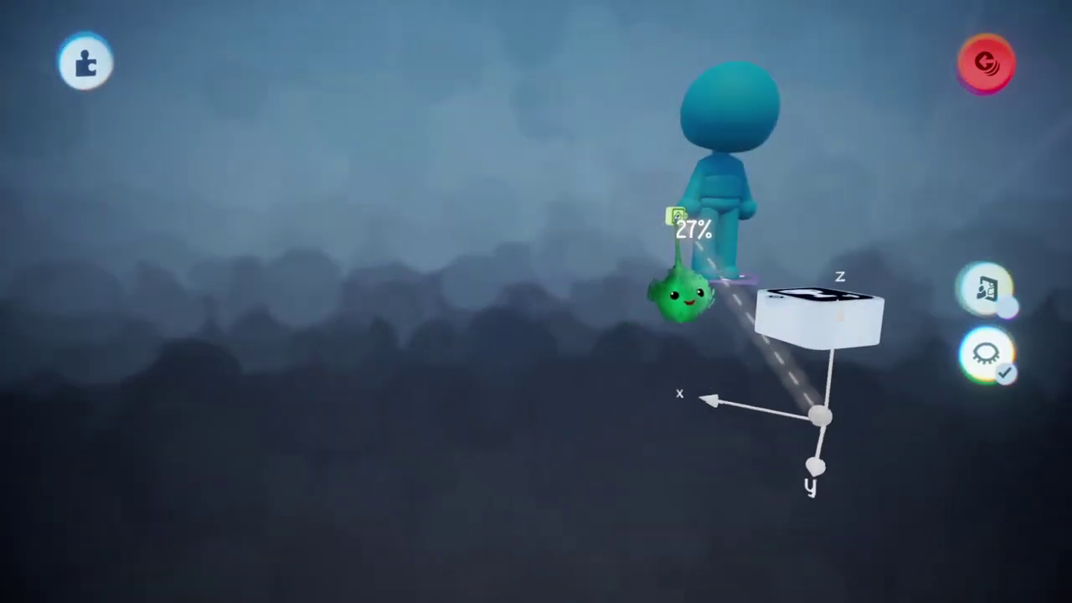
{"action": "left_click_drag", "start_coordinate": [678, 222], "coordinate": [675, 221]}
{"action": "scroll", "coordinate": [669, 278], "scroll_direction": "up", "scroll_amount": 5}
{"action": "left_click_drag", "start_coordinate": [621, 322], "coordinate": [612, 252]}
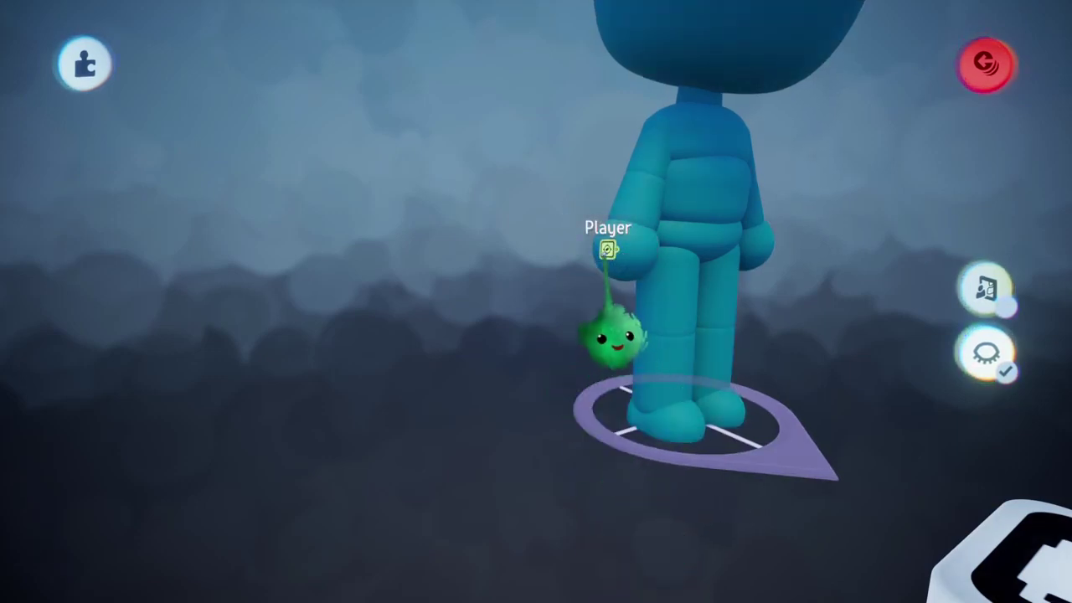
{"action": "left_click", "coordinate": [607, 250]}
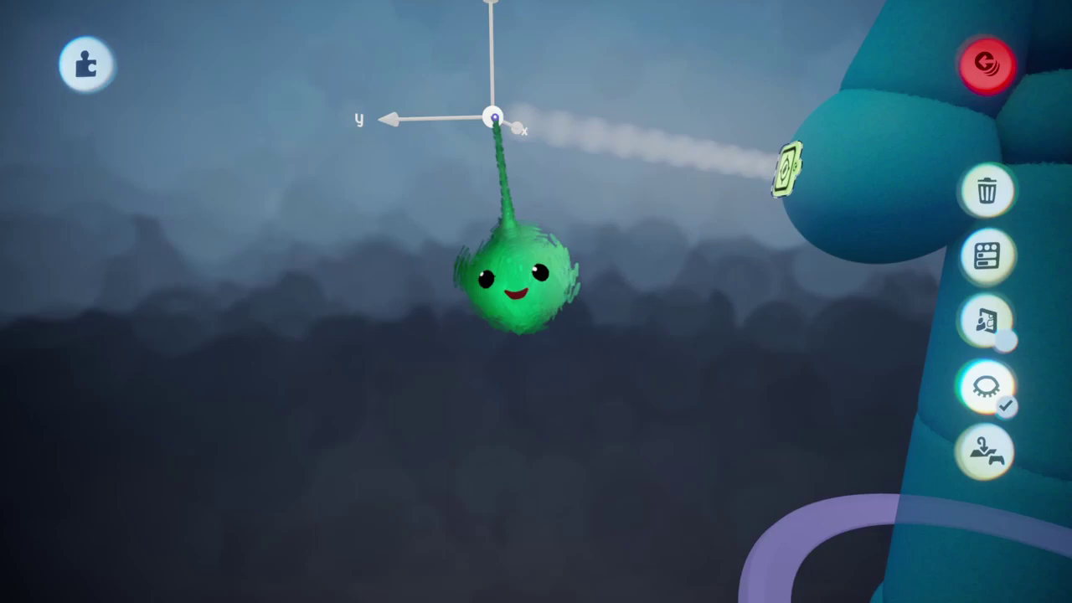
{"action": "left_click_drag", "start_coordinate": [515, 277], "coordinate": [701, 335]}
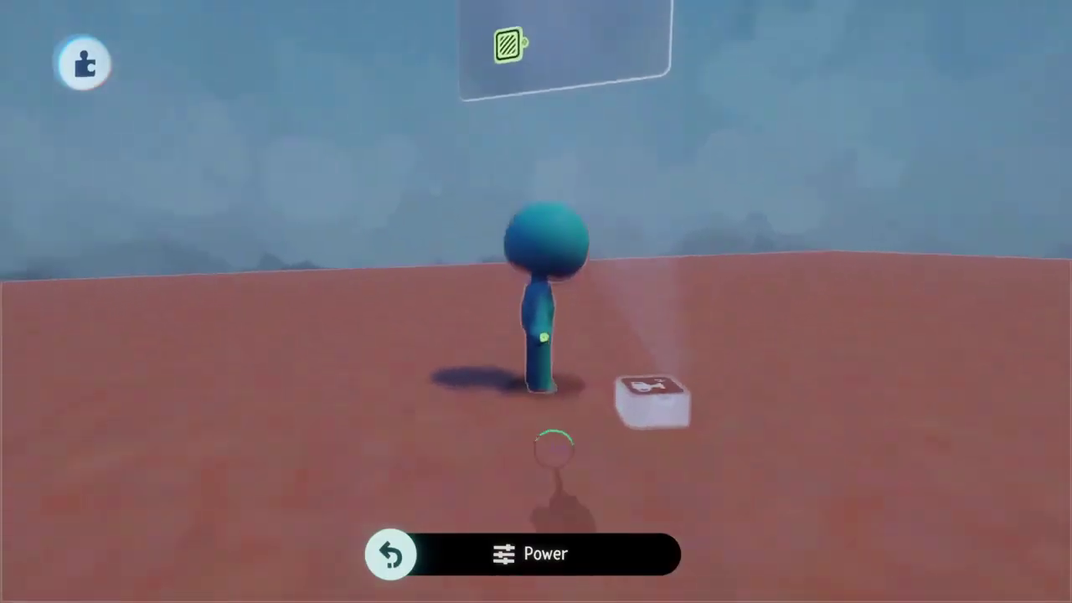
Reopen the puppet's group and replace the Player name of the tag on its hand with a new name.
{"action": "left_click_drag", "start_coordinate": [554, 449], "coordinate": [545, 340]}
{"action": "left_click", "coordinate": [620, 230]}
{"action": "left_click", "coordinate": [620, 231]}
{"action": "left_click", "coordinate": [425, 174]}
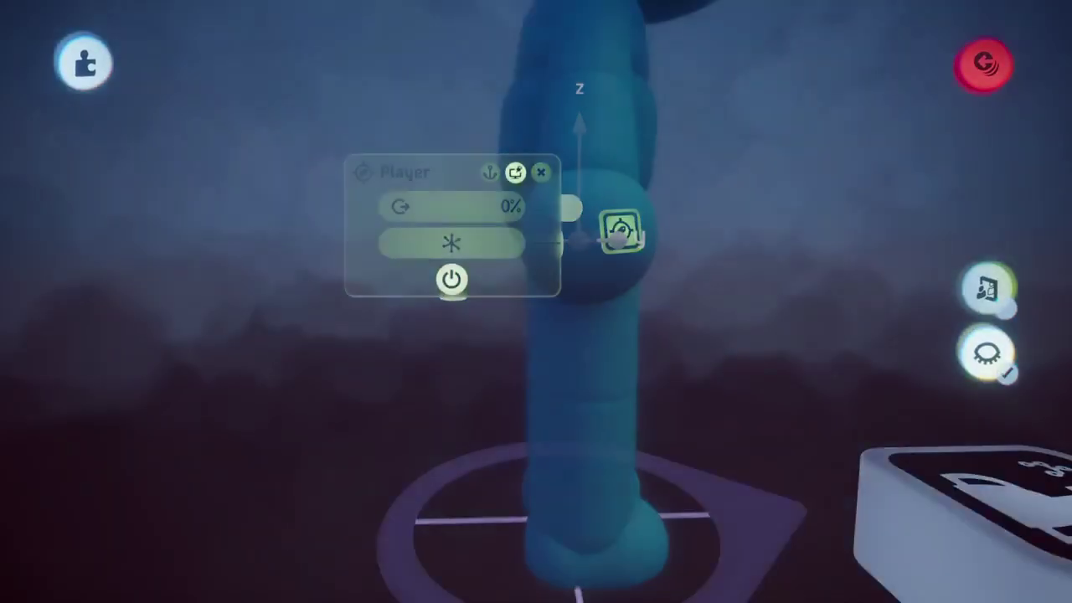
{"action": "key", "text": "BackSpace"}
{"action": "key", "text": "BackSpace"}
{"action": "key", "text": "BackSpace"}
{"action": "key", "text": "BackSpace"}
{"action": "key", "text": "BackSpace"}
{"action": "key", "text": "BackSpace"}
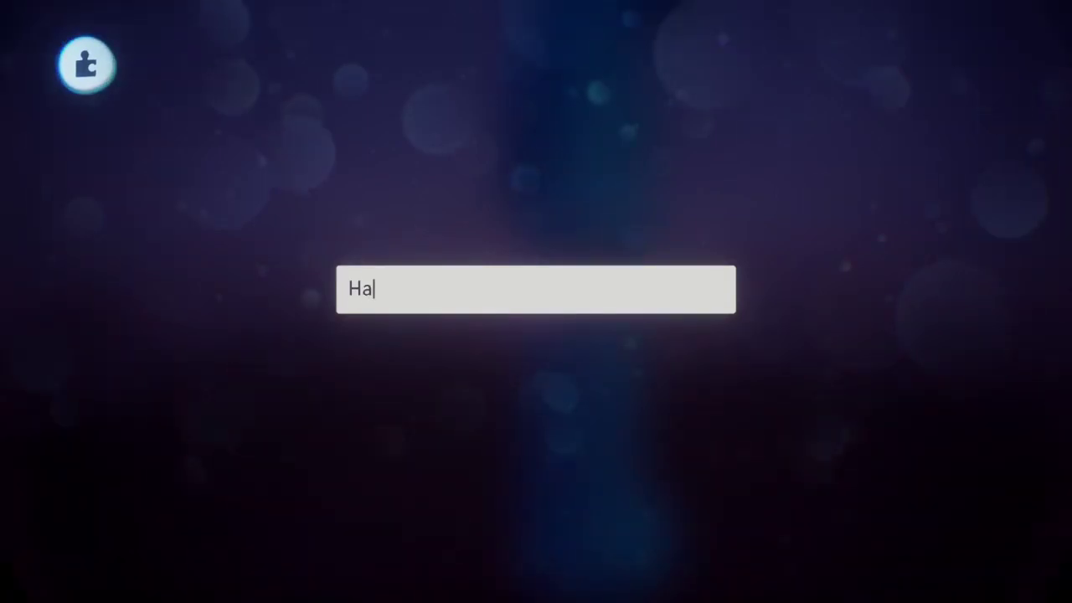
{"action": "key", "text": "Return"}
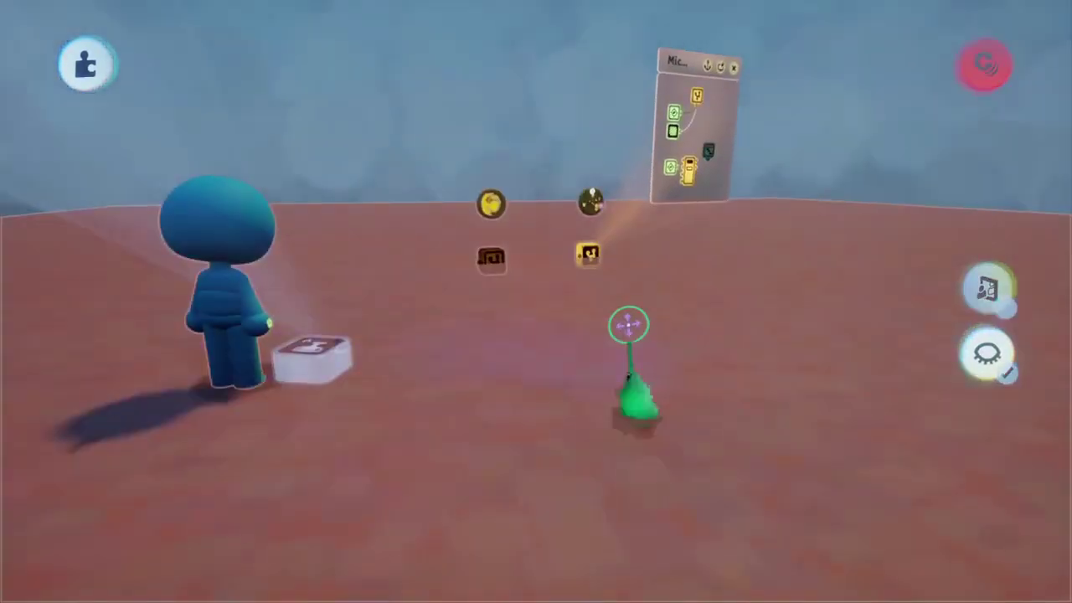
Open the Follower in the coin logic's timeline, edit the name of the tag it follows, and close its settings.
{"action": "mouse_move", "coordinate": [628, 325]}
{"action": "middle_mouse_down"}
{"action": "mouse_move", "coordinate": [620, 339]}
{"action": "mouse_move", "coordinate": [621, 323]}
{"action": "middle_mouse_up"}
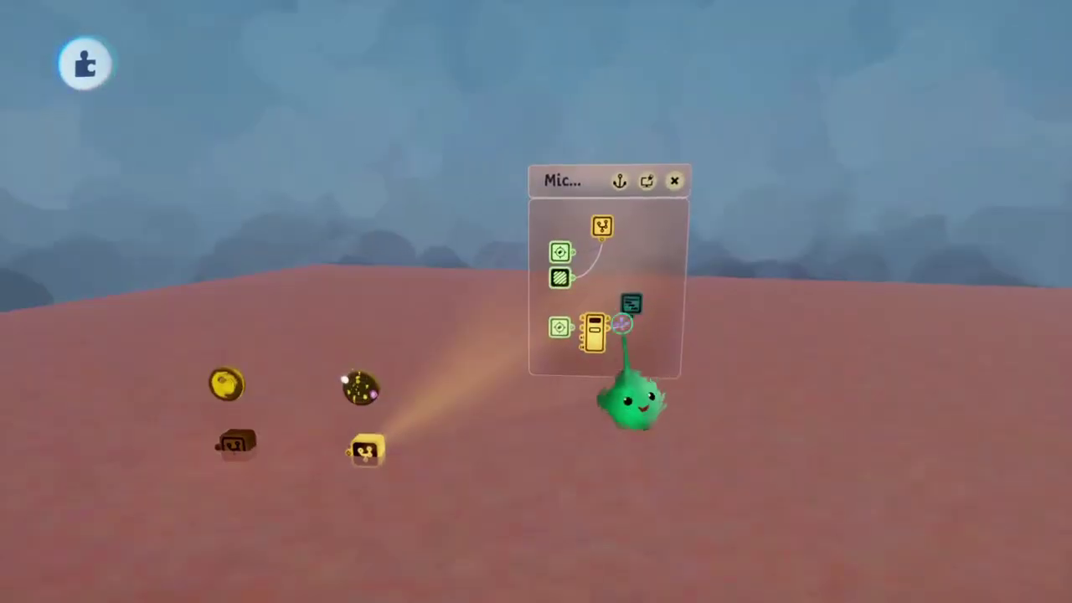
{"action": "left_click", "coordinate": [633, 305]}
{"action": "left_click_drag", "start_coordinate": [456, 362], "coordinate": [618, 323]}
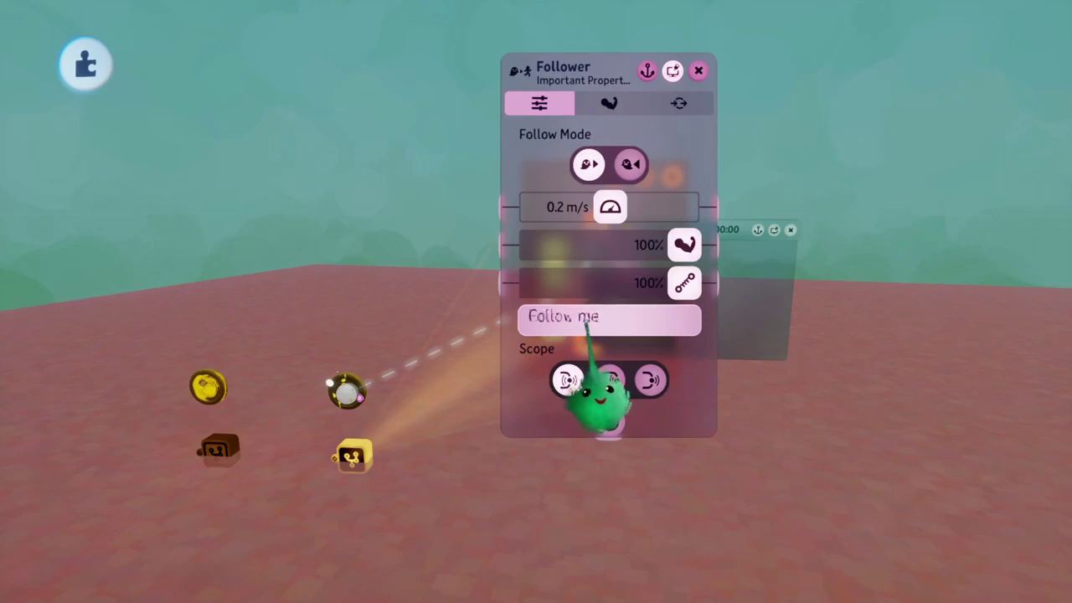
{"action": "key", "text": "Escape"}
Start a playtest and take control of the puppet to try the coin with the hand tag.
{"action": "middle_click_drag", "start_coordinate": [581, 423], "coordinate": [459, 215]}
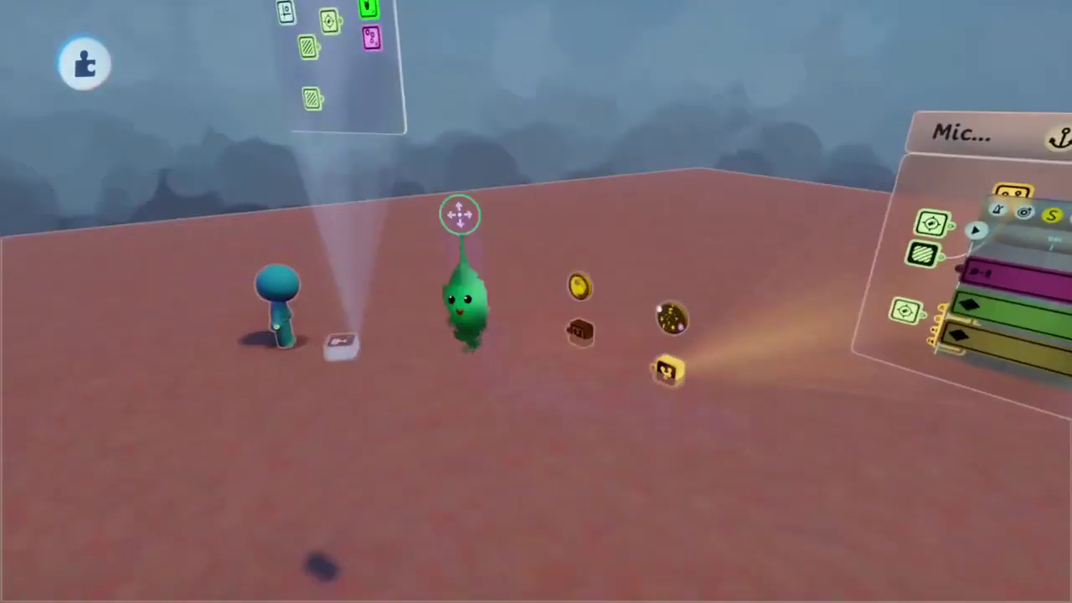
{"action": "key", "text": "Escape"}
{"action": "left_click", "coordinate": [261, 420]}
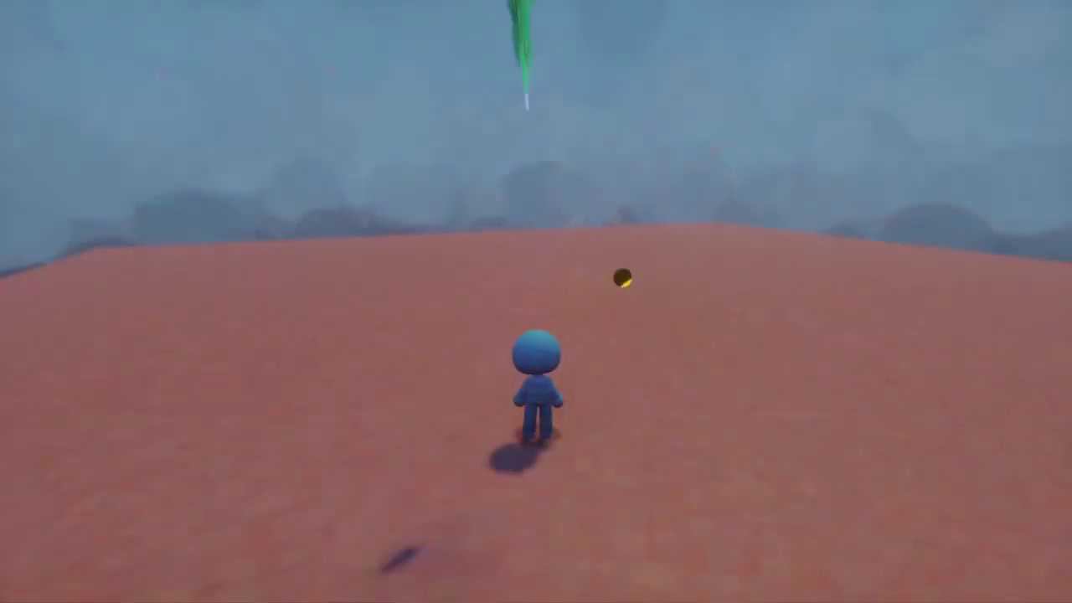